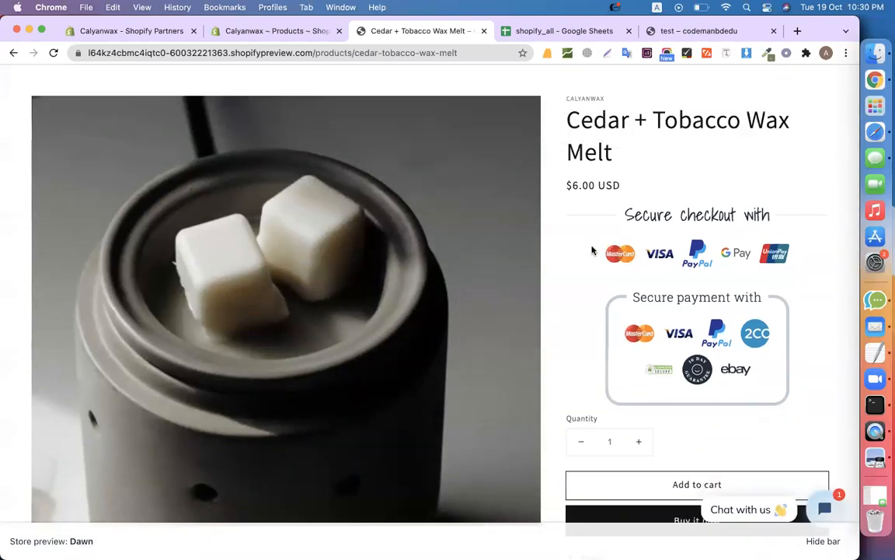
# Open the Trust Badges Builder app store listing from the link in the shopify_all spreadsheet's Trust Badge sheet
pyautogui.moveTo(639, 297); pyautogui.dragTo(763, 303)
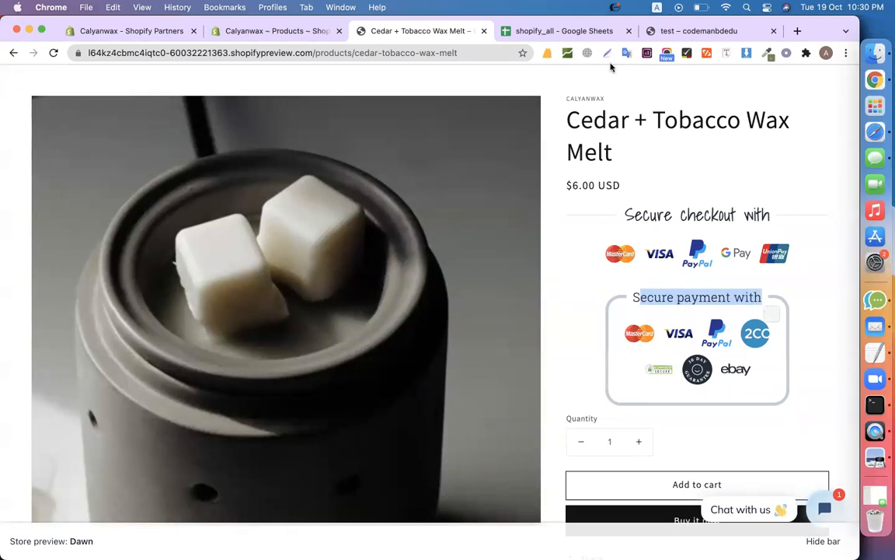
pyautogui.click(550, 36)
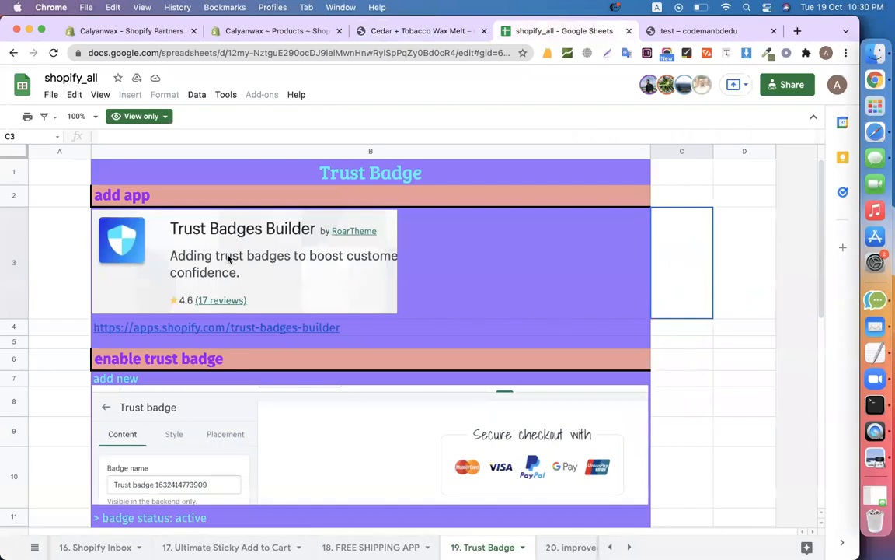
pyautogui.click(234, 330)
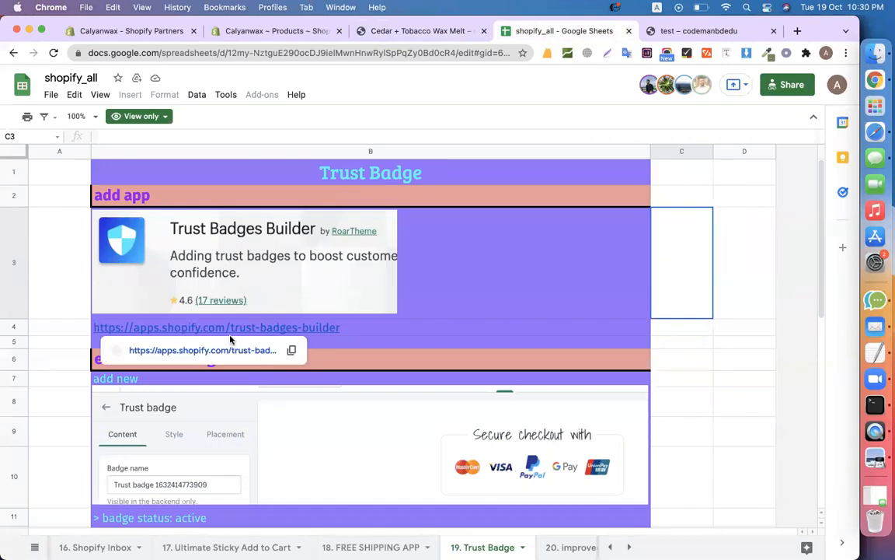
pyautogui.click(198, 350)
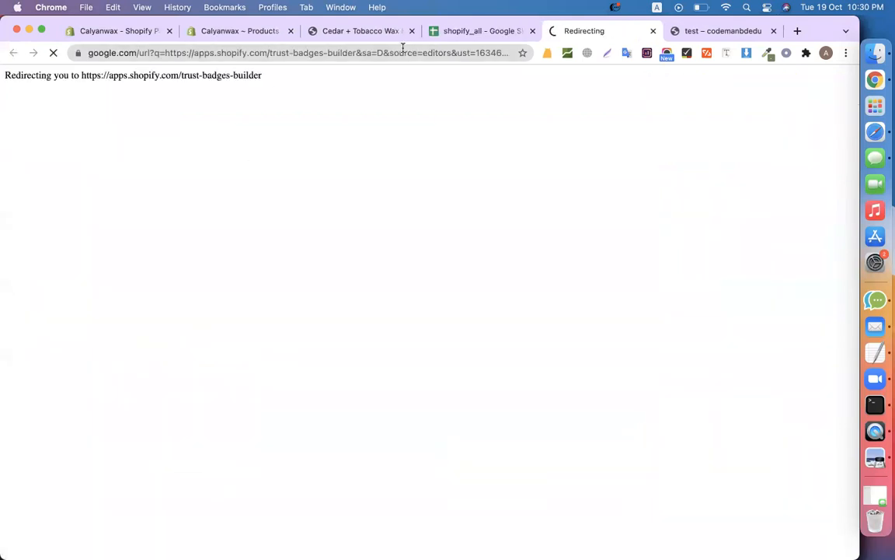
# Log in to the codemanbdedu development store from the Shopify Partners store list
pyautogui.click(362, 31)
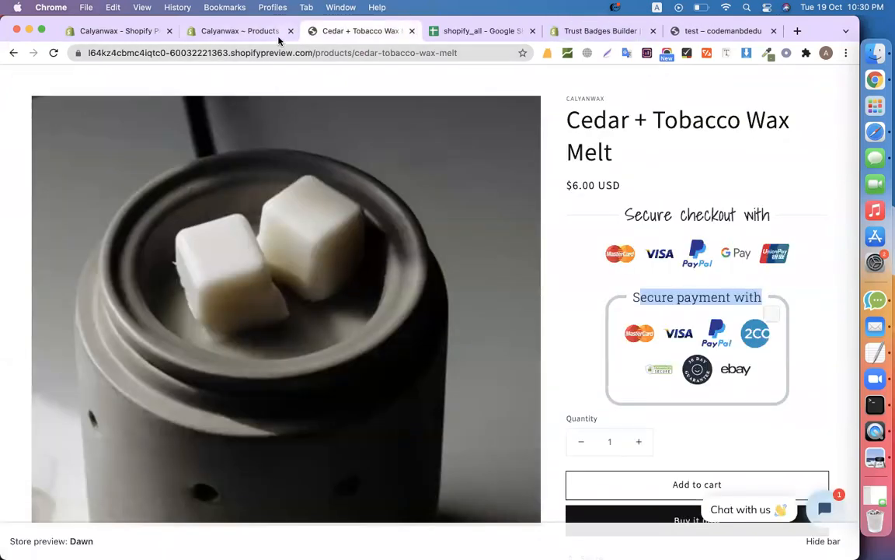
pyautogui.click(227, 36)
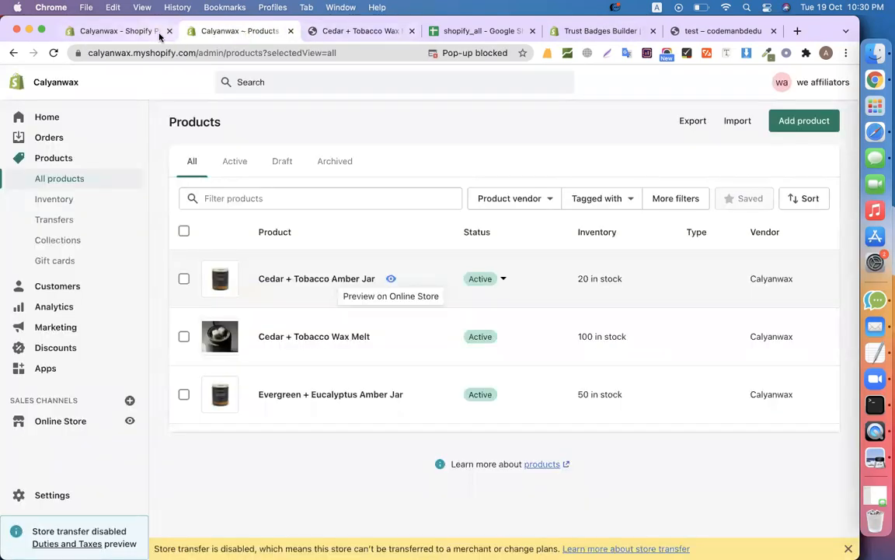
pyautogui.click(570, 35)
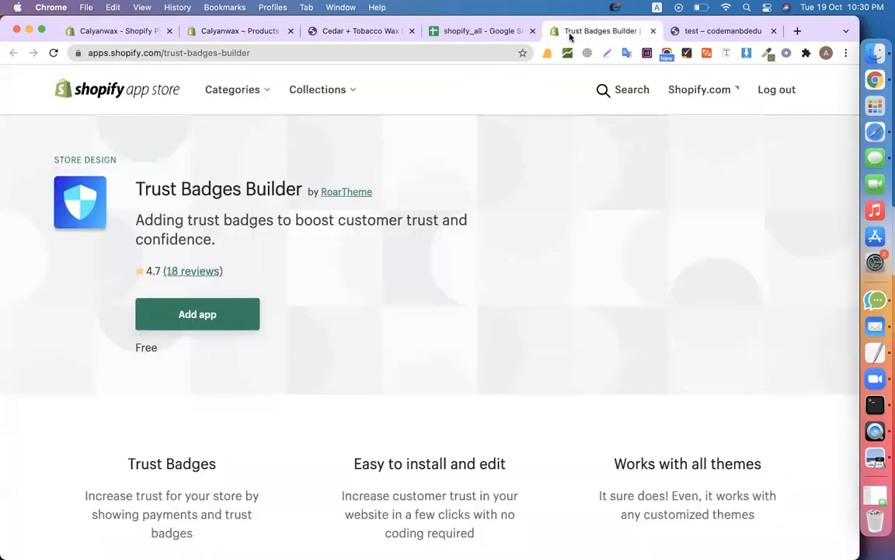
pyautogui.click(234, 33)
pyautogui.click(121, 31)
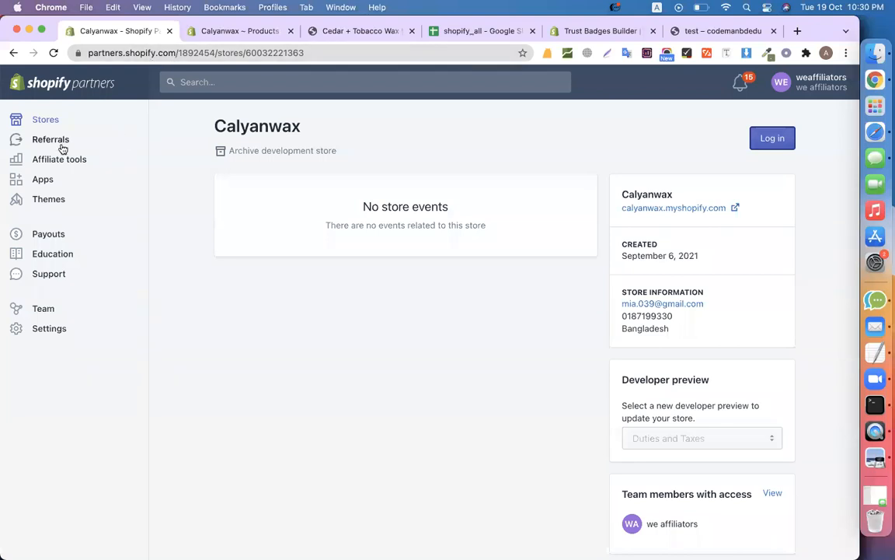
pyautogui.click(37, 119)
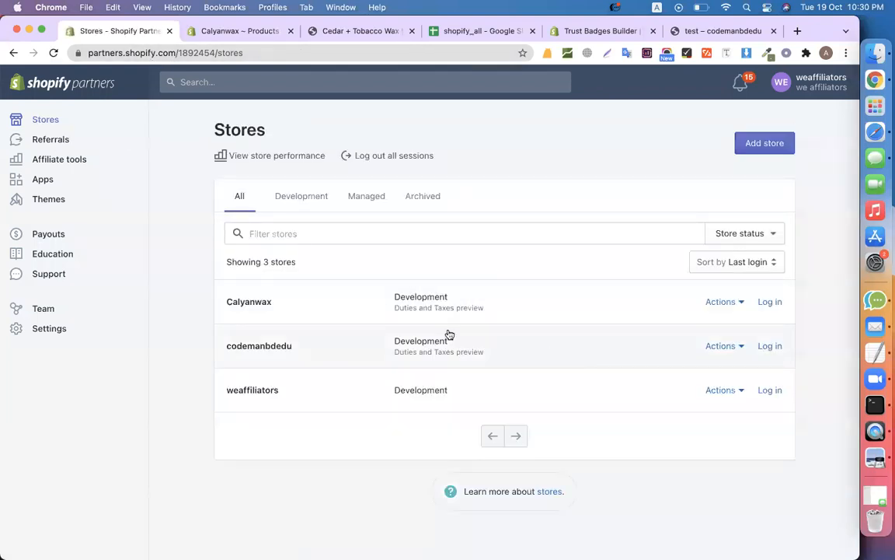
pyautogui.click(291, 349)
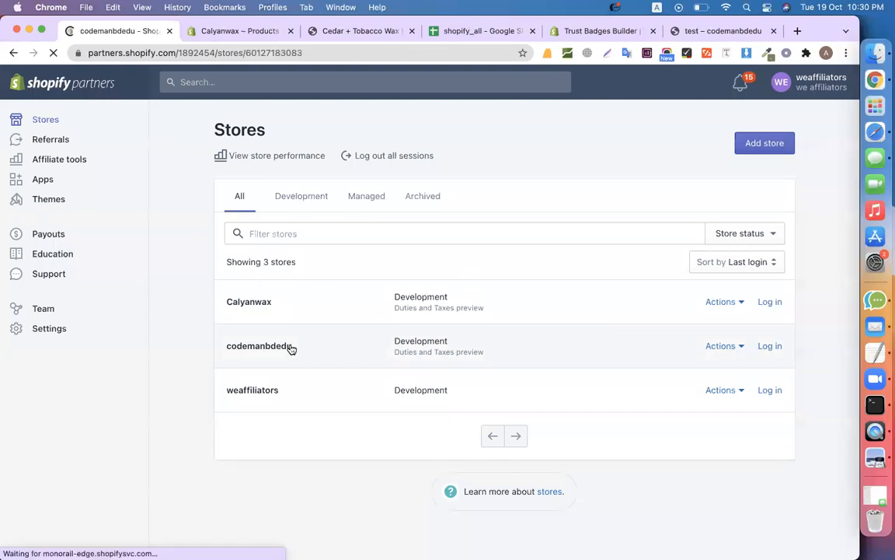
pyautogui.click(769, 140)
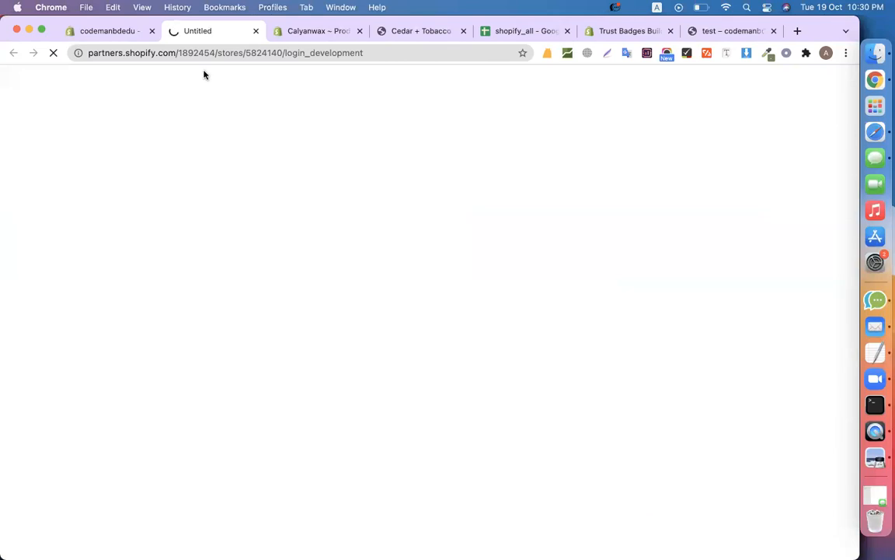
pyautogui.click(117, 32)
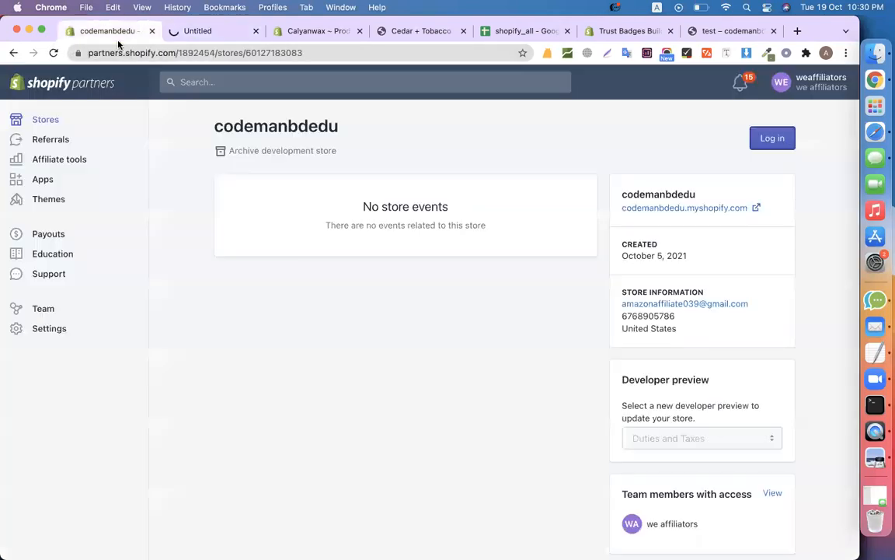
pyautogui.click(231, 30)
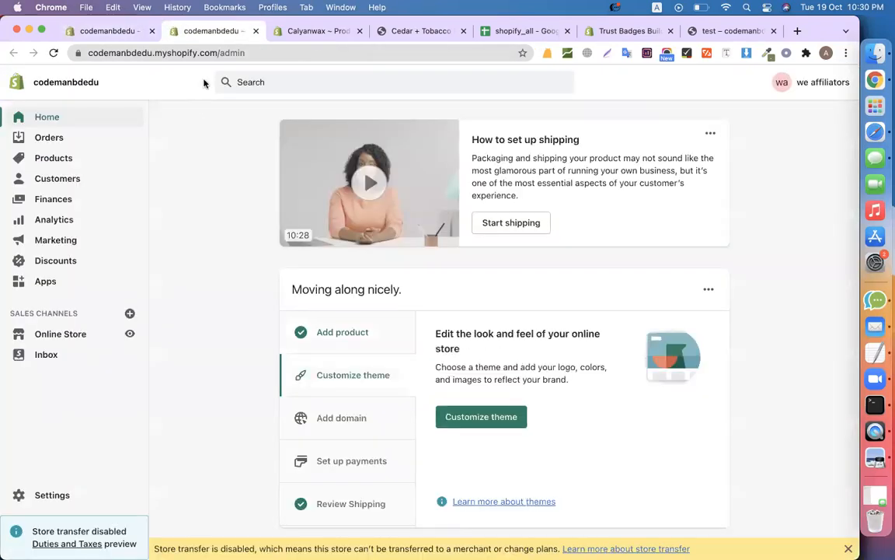
# Add the Trust Badges Builder app from its store listing and install it in the codemanbdedu store
pyautogui.moveTo(215, 53); pyautogui.dragTo(86, 53)
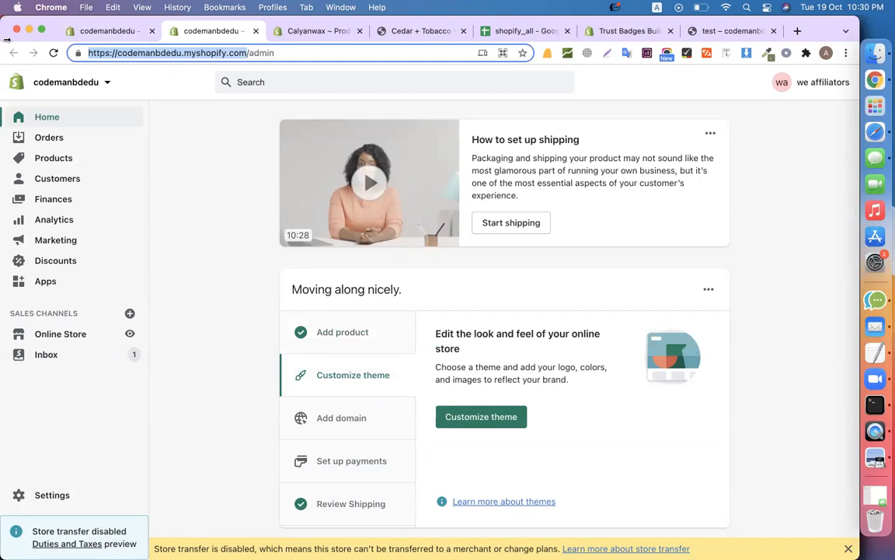
pyautogui.click(628, 33)
pyautogui.click(204, 324)
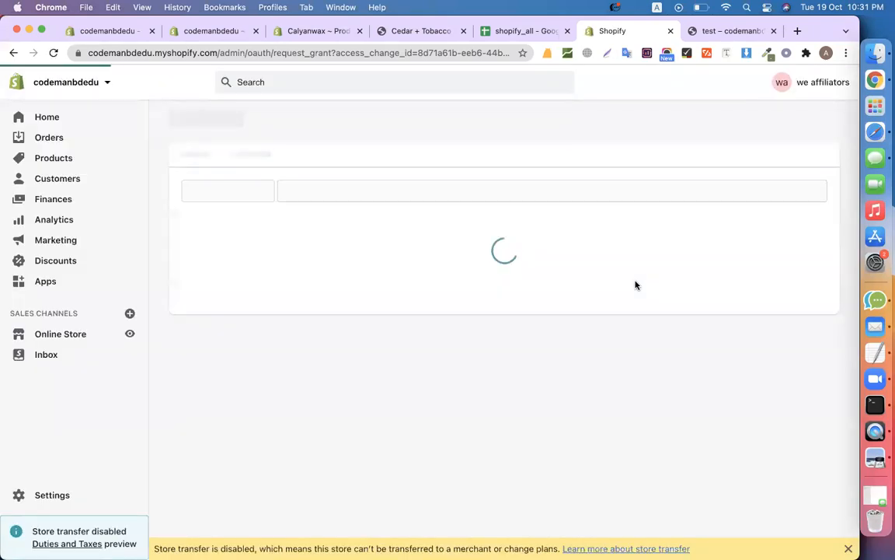
pyautogui.scroll(-1, 713, 449)
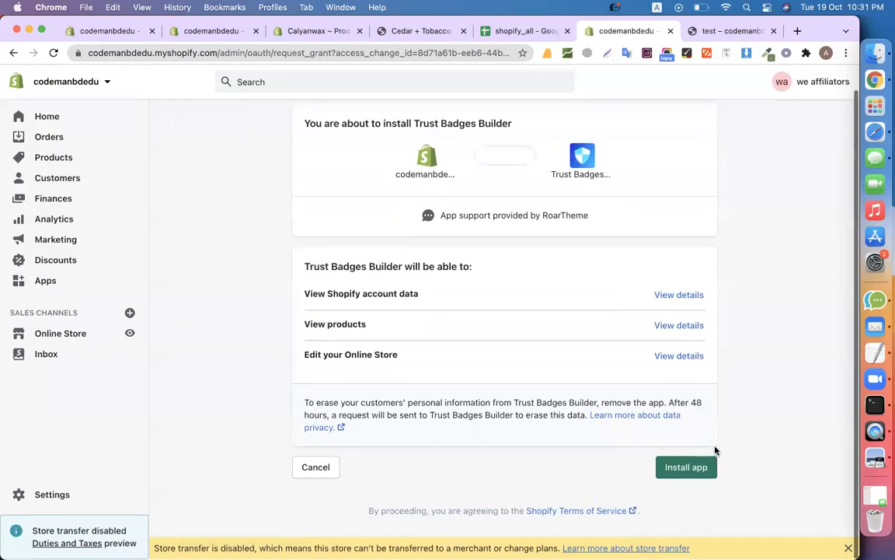
pyautogui.click(686, 469)
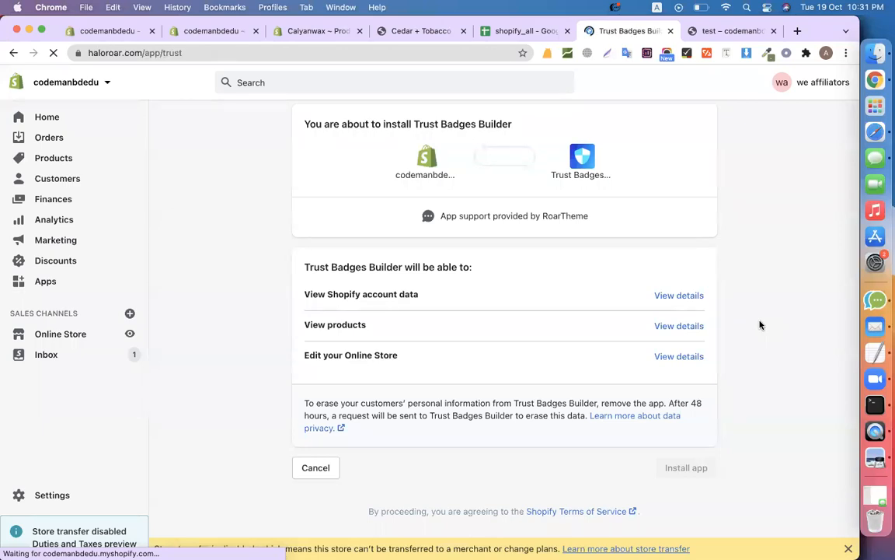
# Check the trust badge instructions in the shopify_all sheet and open the badge editor of Trust Badges Builder
pyautogui.scroll(-5, 274, 295)
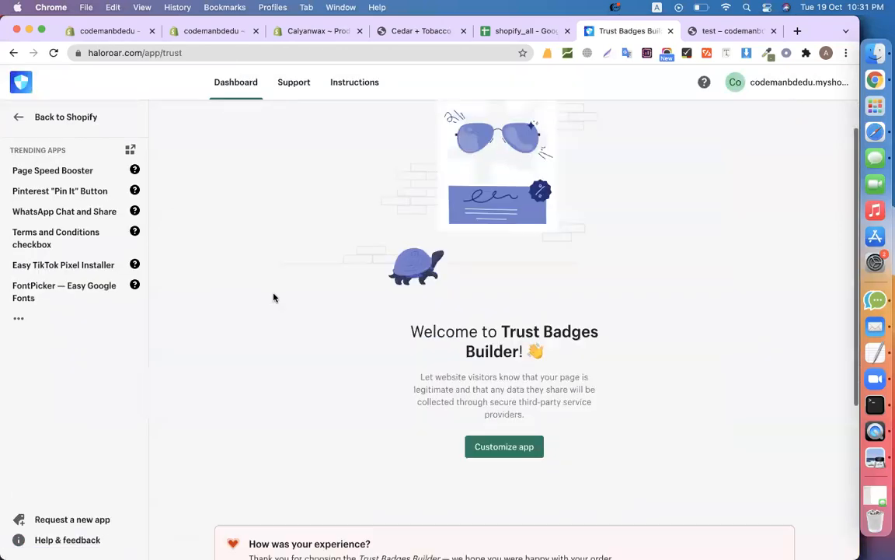
pyautogui.scroll(2, 273, 295)
pyautogui.scroll(-2, 273, 297)
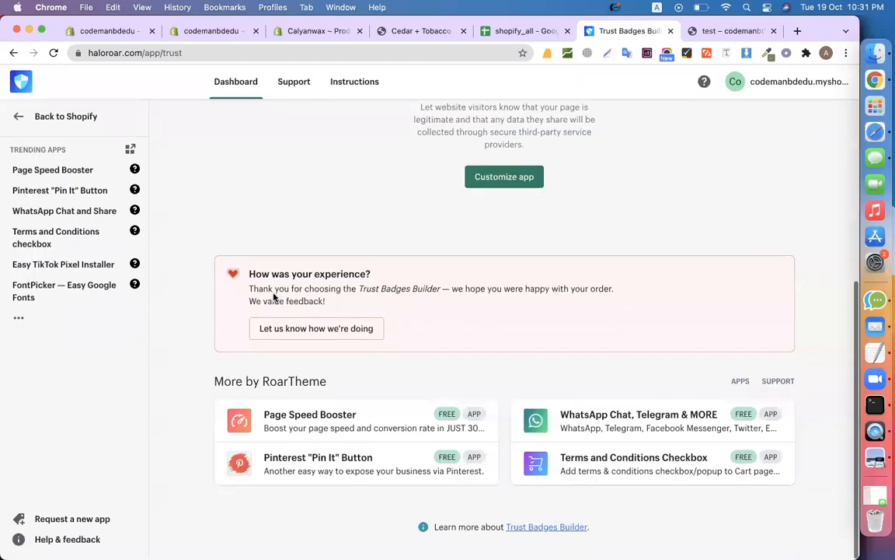
pyautogui.scroll(2, 273, 297)
pyautogui.scroll(3, 274, 297)
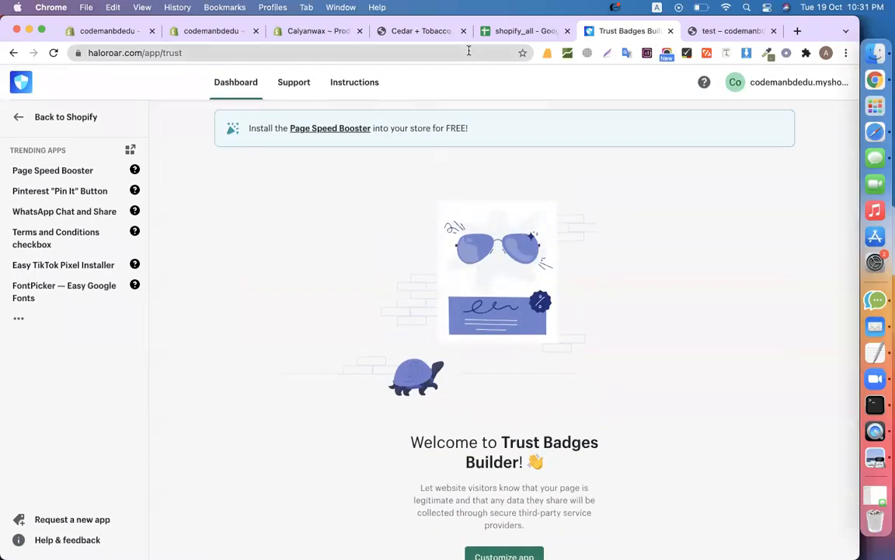
pyautogui.click(521, 39)
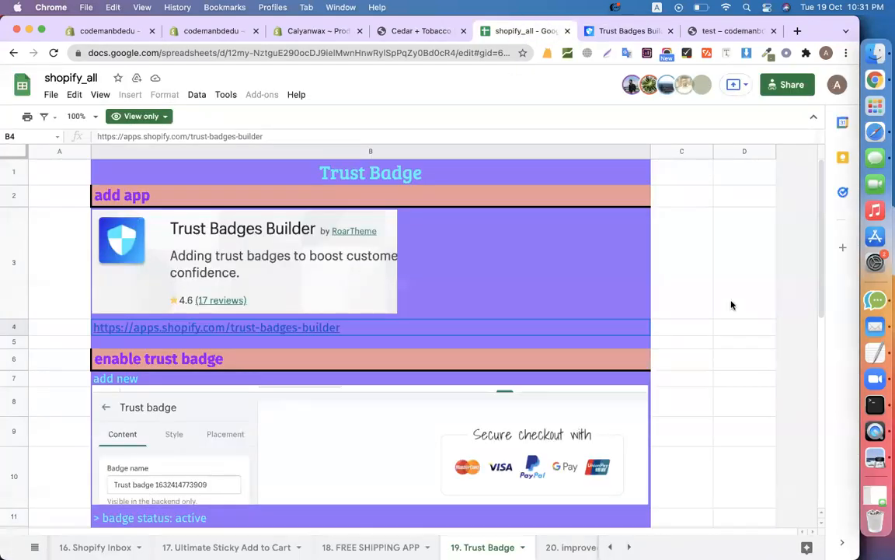
pyautogui.scroll(-3, 731, 304)
pyautogui.click(607, 33)
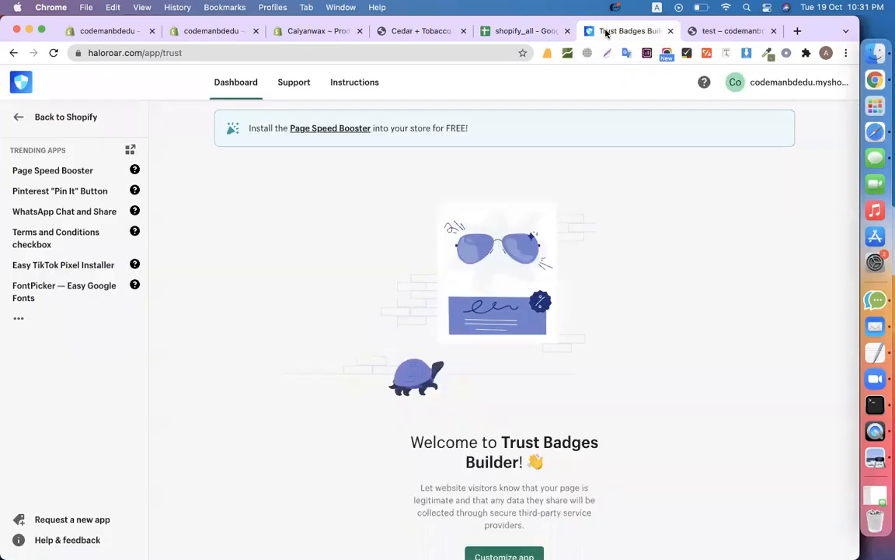
pyautogui.scroll(-5, 390, 223)
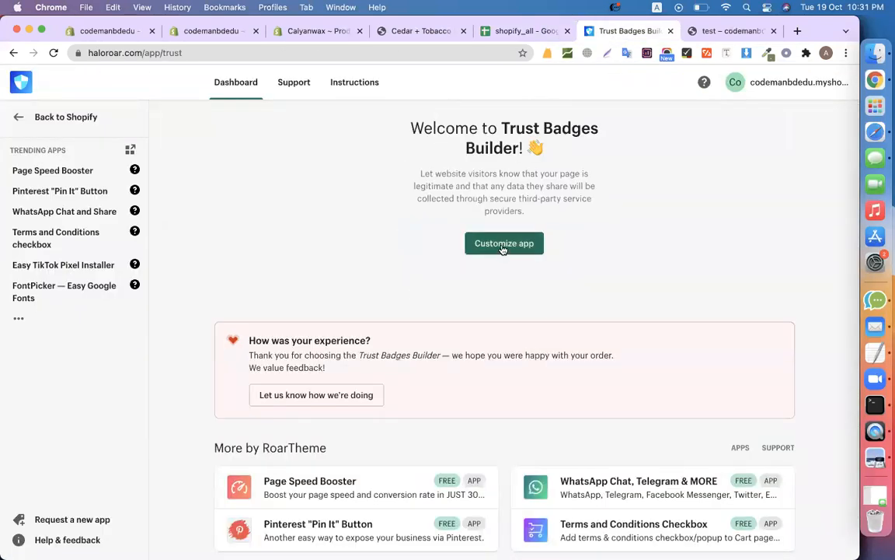
pyautogui.click(503, 245)
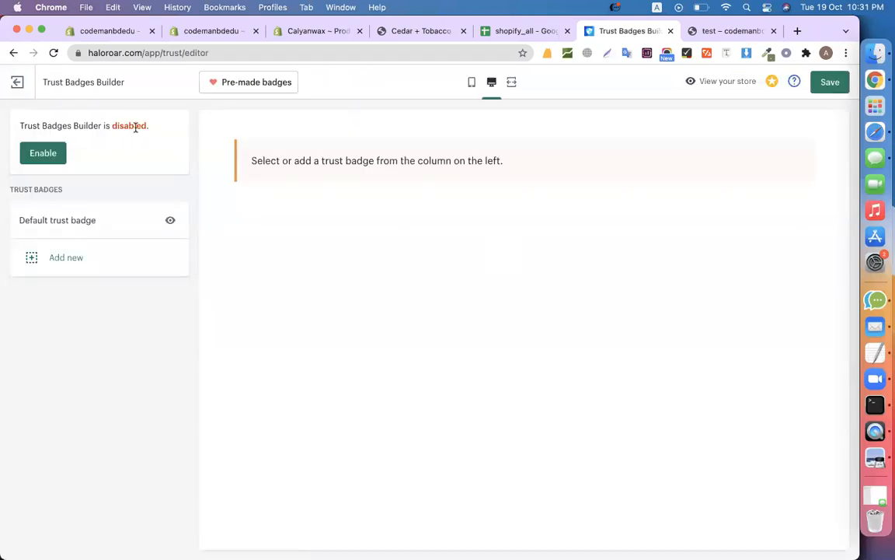
# Enable Trust Badges Builder and open the storefront from the setup check, dismissing its test notice
pyautogui.click(32, 152)
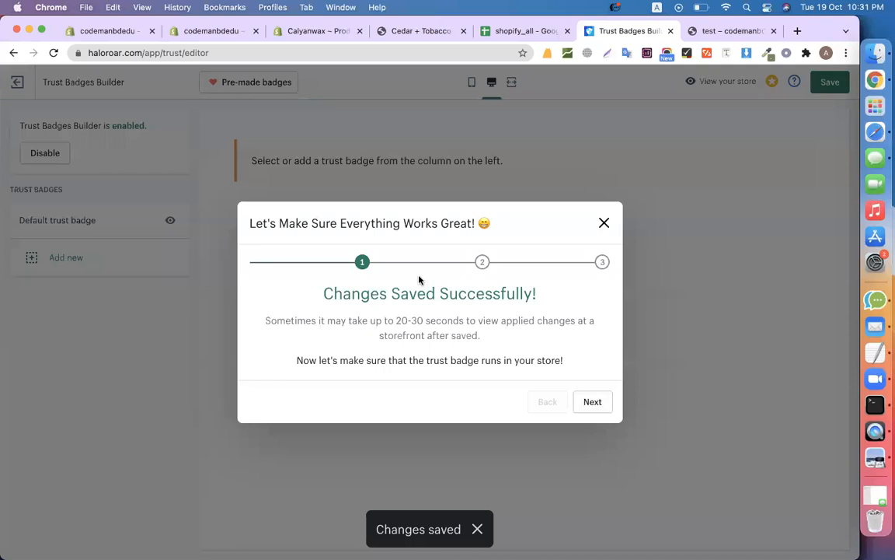
pyautogui.click(598, 407)
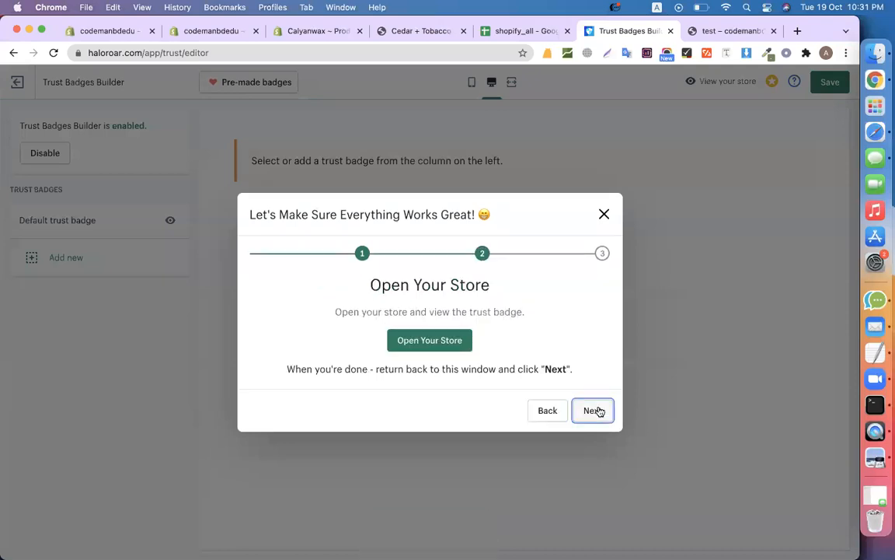
pyautogui.click(467, 348)
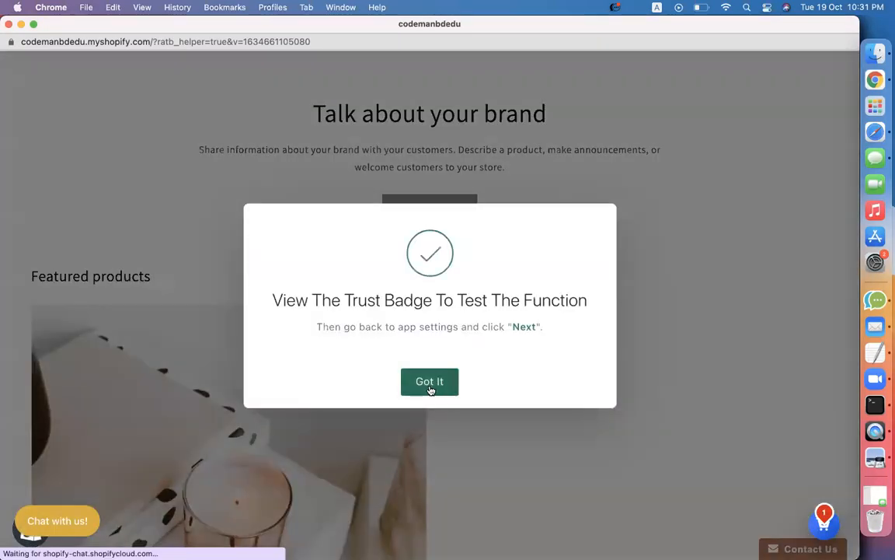
pyautogui.click(430, 388)
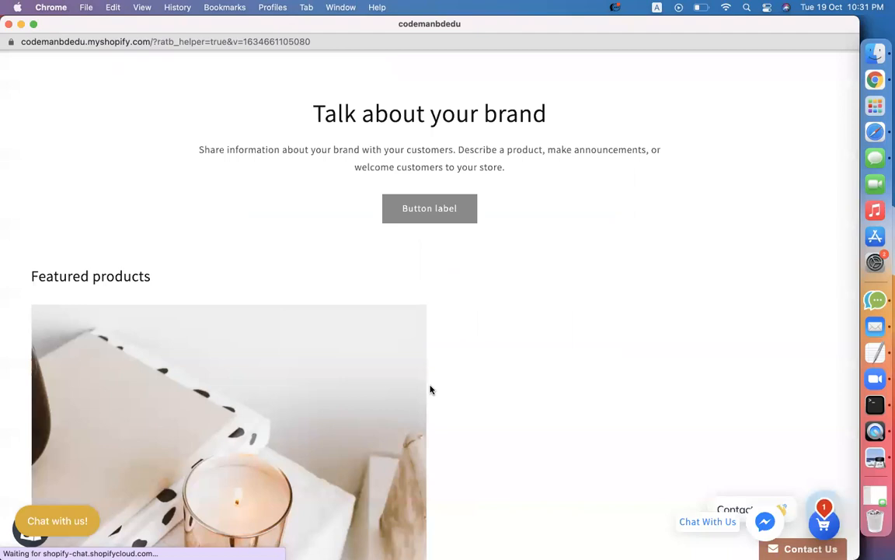
# View the trust badge on the storefront's test product page and close the store window
pyautogui.scroll(-6, 299, 292)
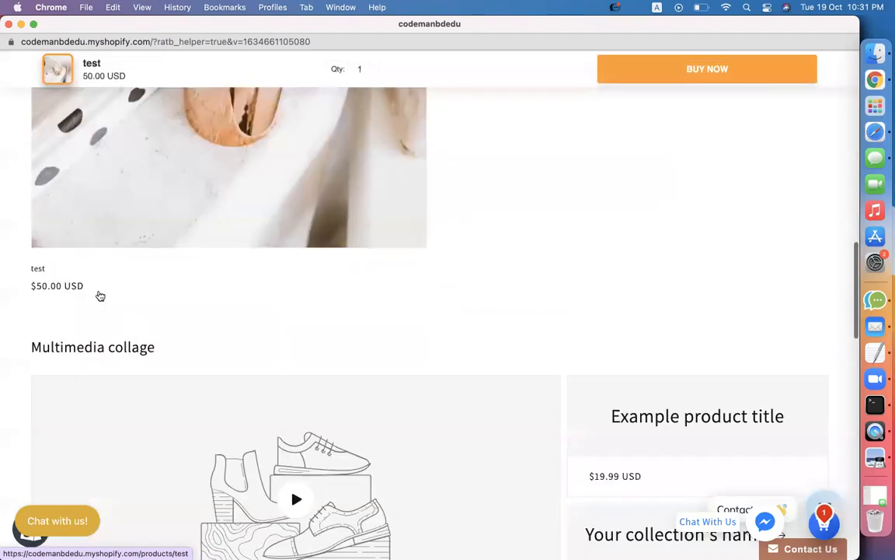
pyautogui.click(37, 272)
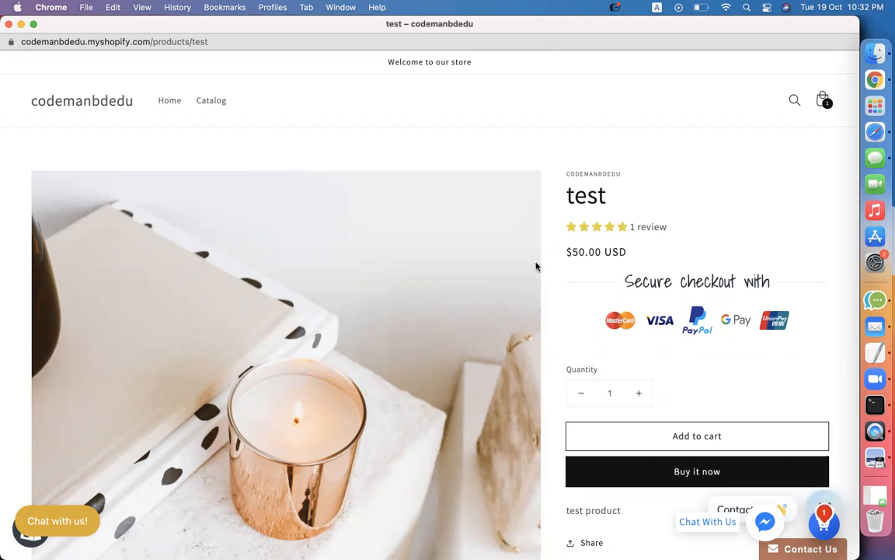
pyautogui.click(9, 25)
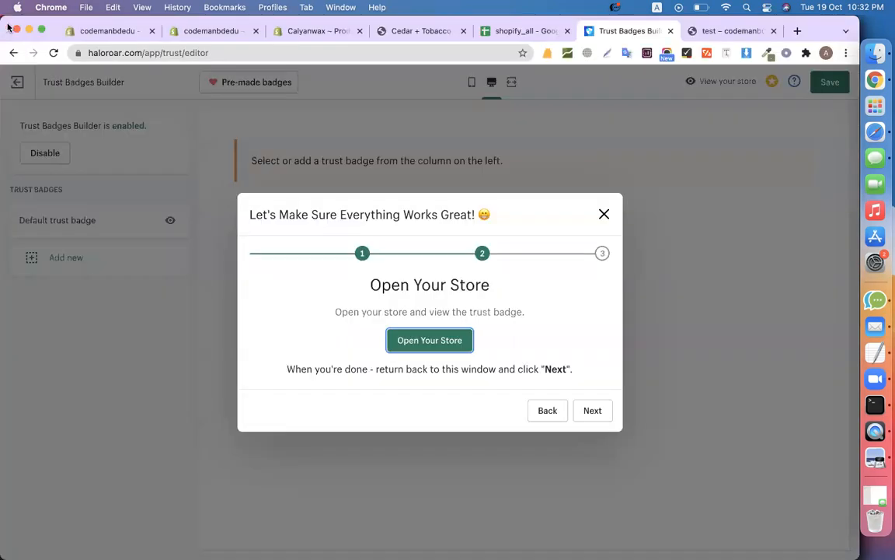
# Complete the app's setup check and dismiss the review request
pyautogui.click(583, 412)
pyautogui.click(406, 353)
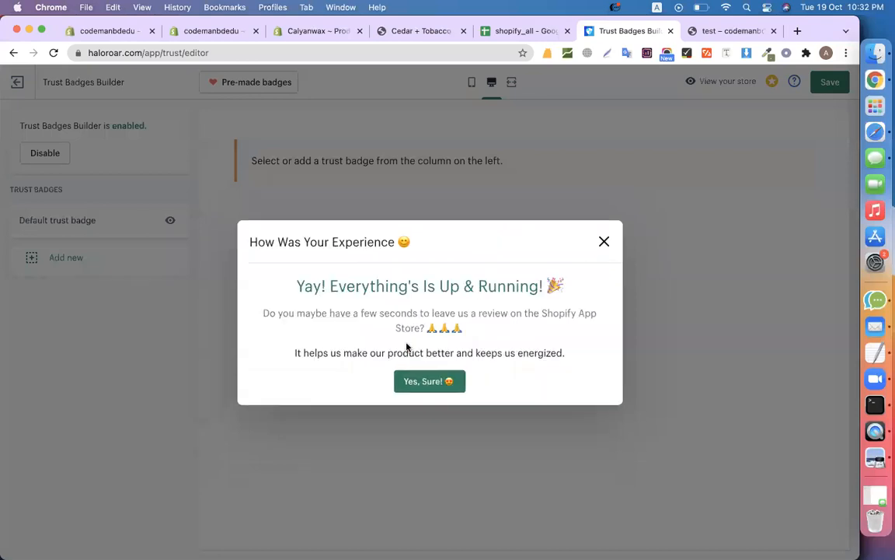
pyautogui.click(602, 245)
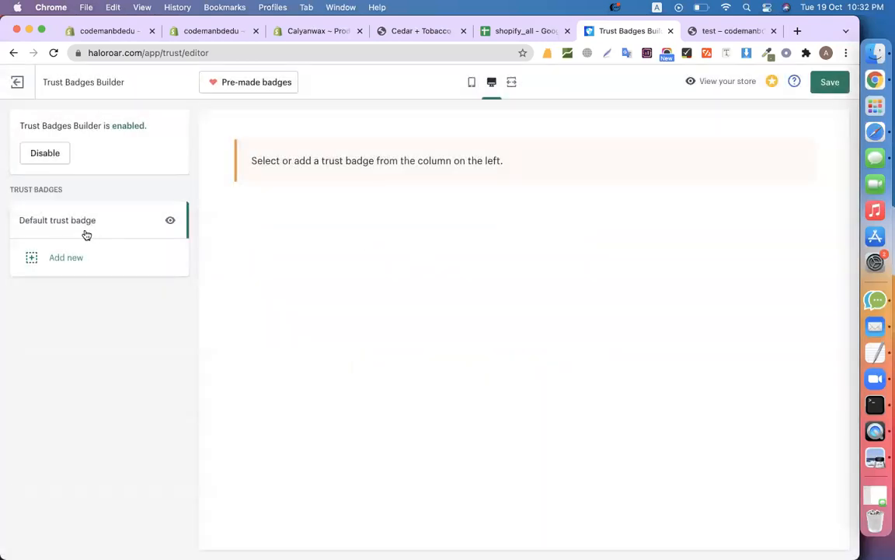
# Open the default trust badge and change its heading to "Secure payment gateway"
pyautogui.click(57, 221)
pyautogui.click(133, 207)
pyautogui.moveTo(454, 150); pyautogui.dragTo(595, 151)
pyautogui.moveTo(124, 329); pyautogui.dragTo(13, 329)
pyautogui.click(63, 329)
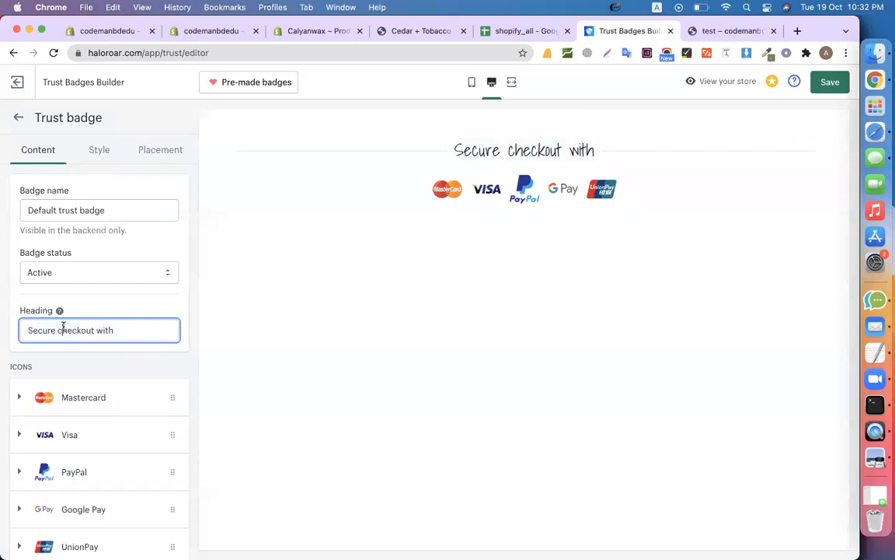
pyautogui.press('shift+super+Right')
pyautogui.write('paymen')
pyautogui.click(241, 303)
pyautogui.moveTo(440, 149); pyautogui.dragTo(550, 148)
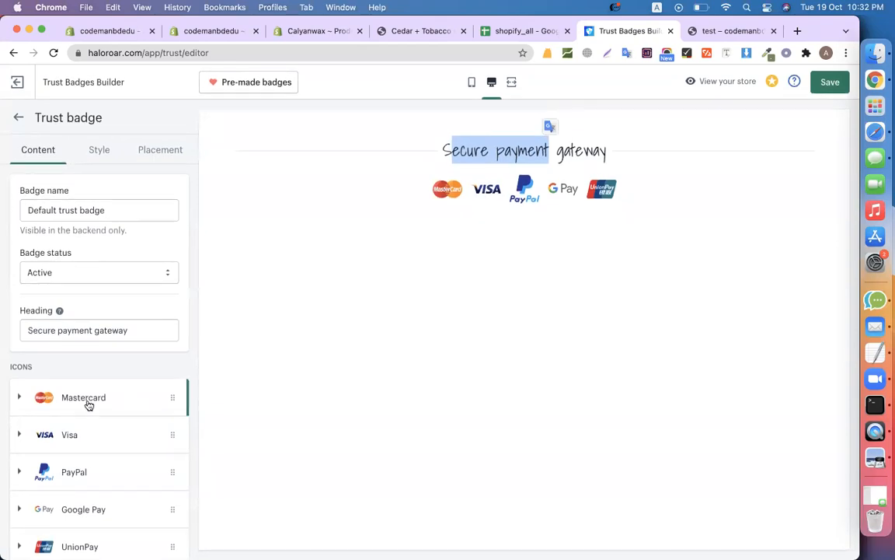
# Remove the Google Pay and UnionPay icons from the default trust badge
pyautogui.scroll(-4, 77, 420)
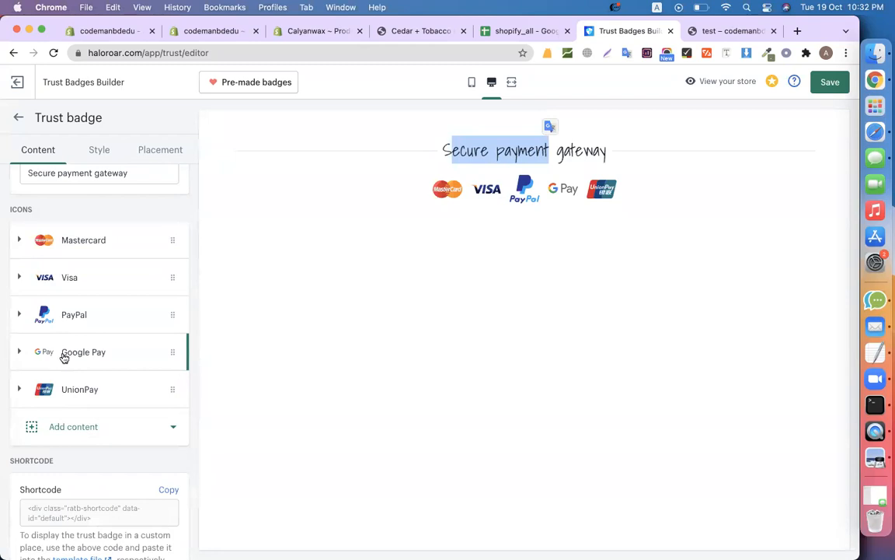
pyautogui.click(20, 352)
pyautogui.scroll(-5, 80, 435)
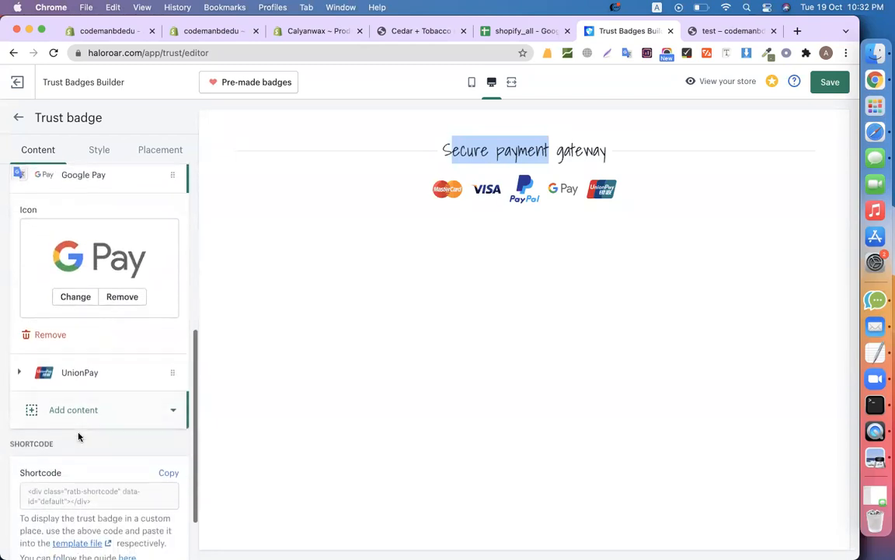
pyautogui.click(124, 284)
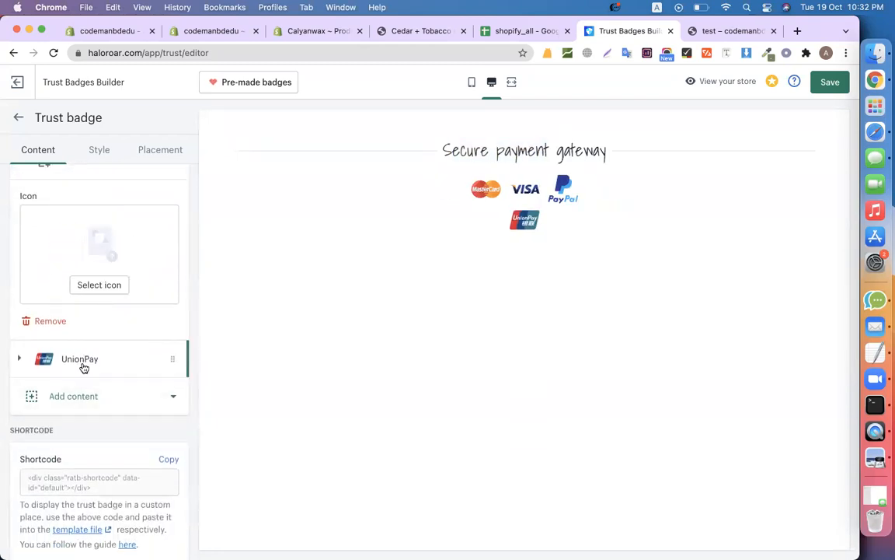
pyautogui.scroll(1, 82, 367)
pyautogui.click(50, 339)
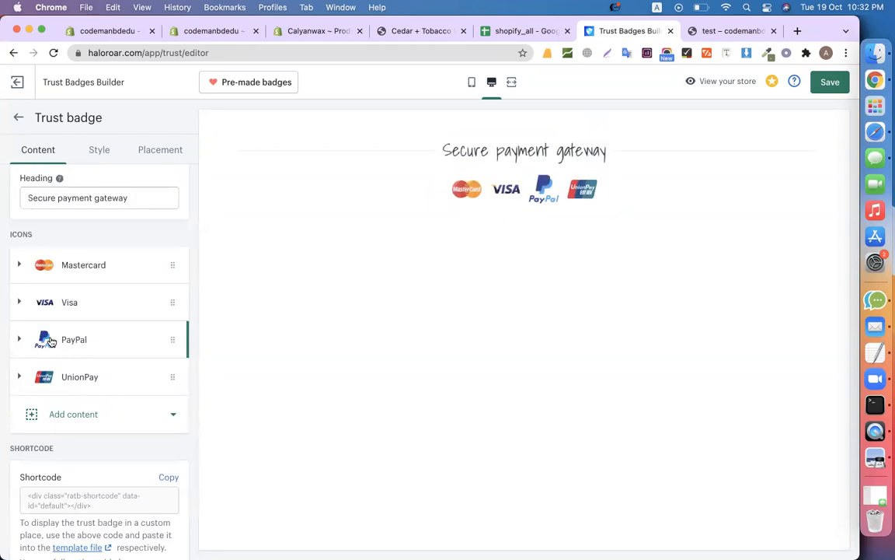
pyautogui.click(54, 381)
pyautogui.scroll(-5, 55, 389)
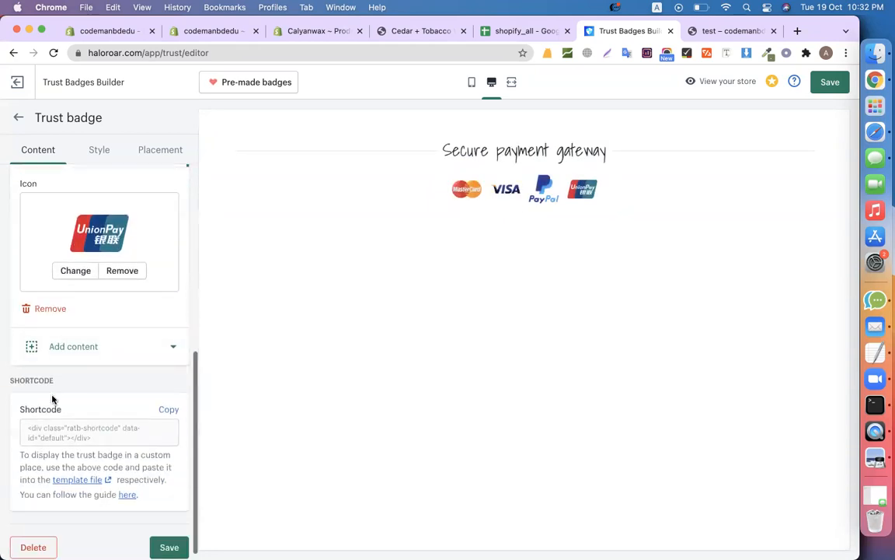
pyautogui.click(45, 311)
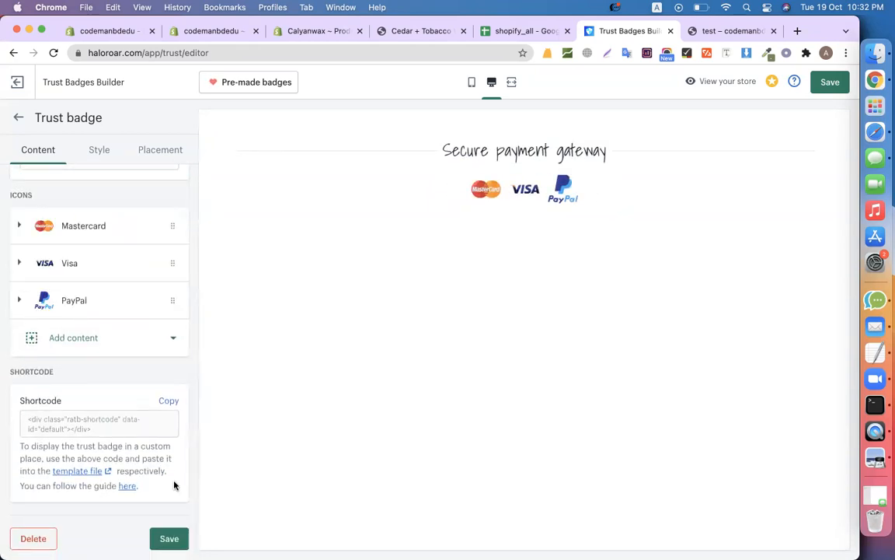
# Review the badge's content settings and look through the test product page in the storefront
pyautogui.scroll(5, 116, 315)
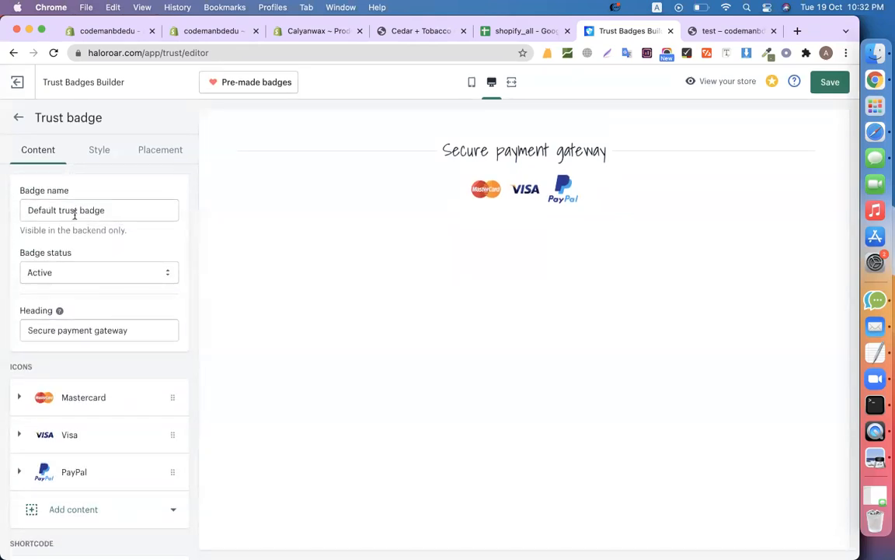
pyautogui.scroll(-5, 66, 291)
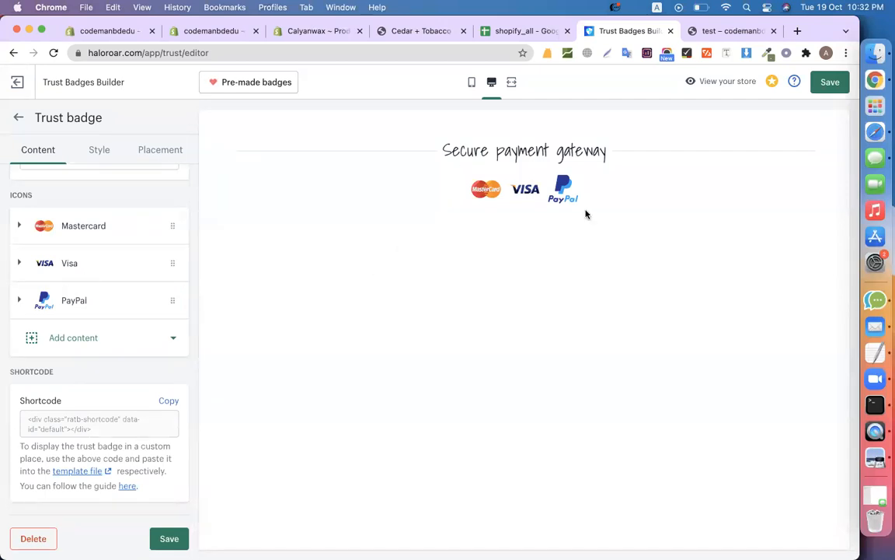
pyautogui.click(716, 33)
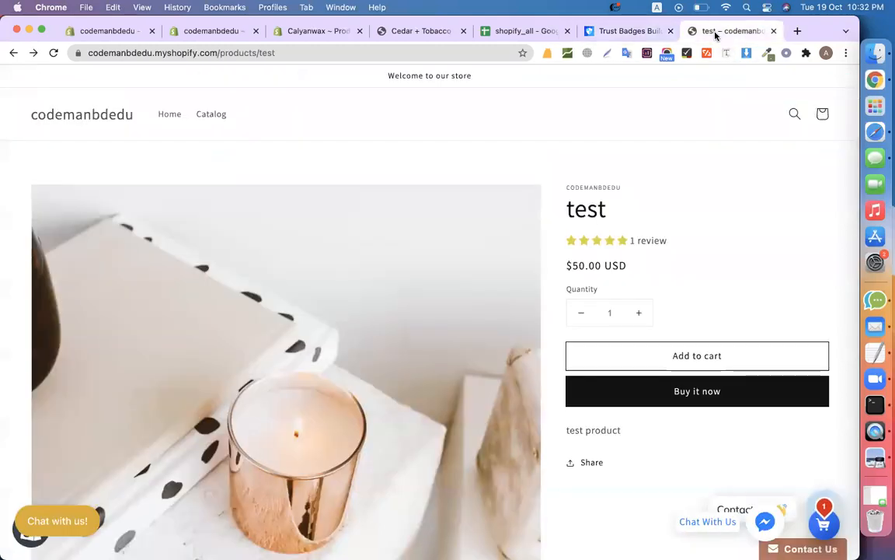
pyautogui.scroll(-10, 591, 319)
pyautogui.scroll(5, 238, 372)
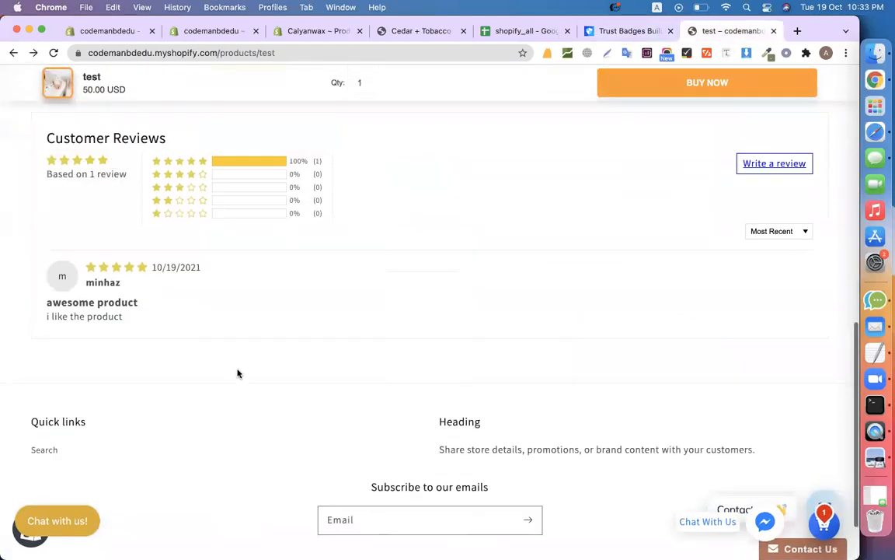
pyautogui.scroll(-4, 410, 354)
pyautogui.scroll(5, 380, 336)
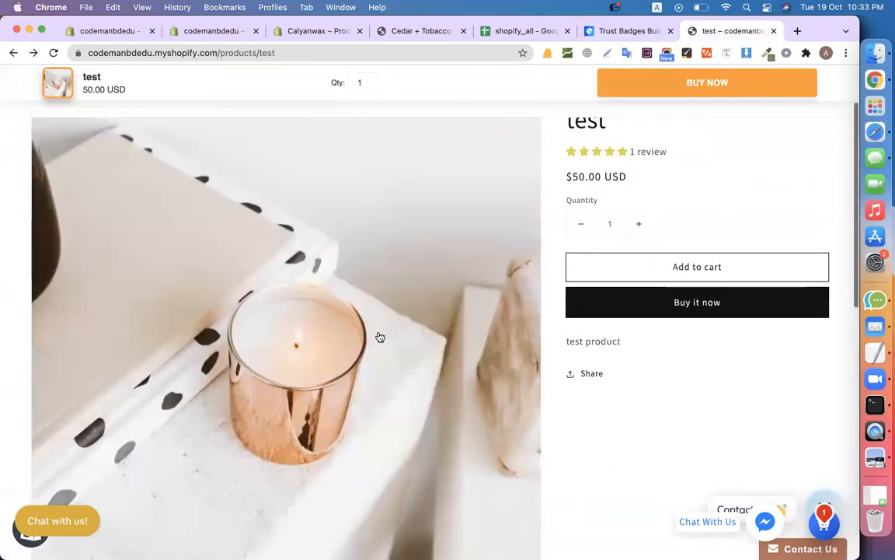
# Return to the badge editor and copy the default trust badge's shortcode
pyautogui.click(604, 32)
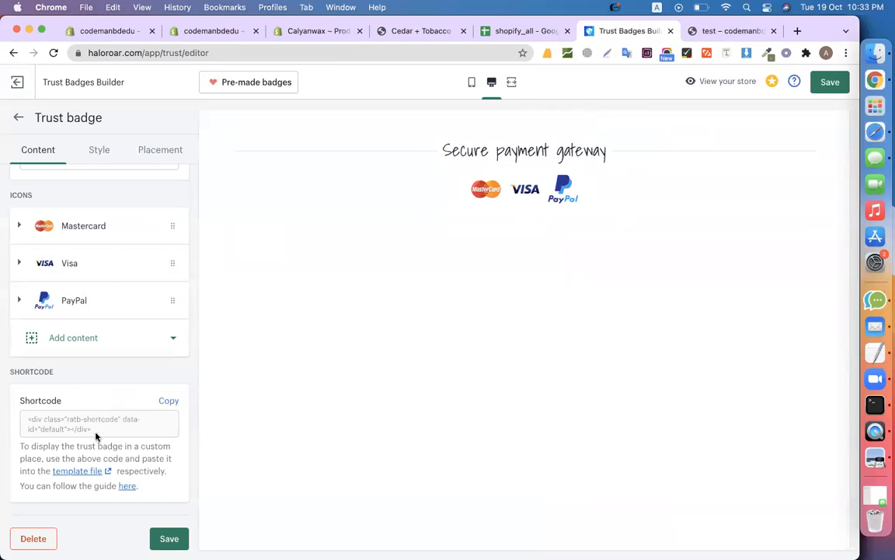
pyautogui.moveTo(91, 434); pyautogui.dragTo(43, 420)
pyautogui.rightClick(43, 420)
pyautogui.click(60, 415)
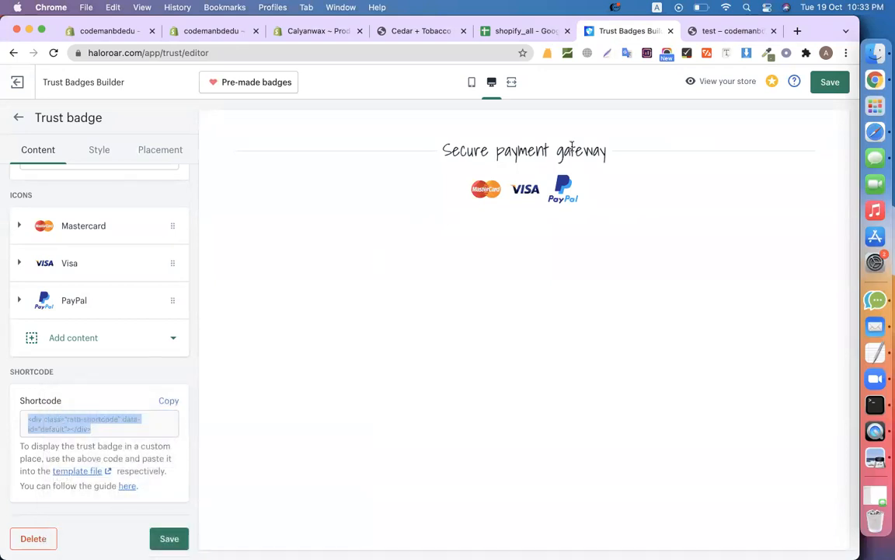
pyautogui.click(222, 33)
pyautogui.scroll(5, 95, 282)
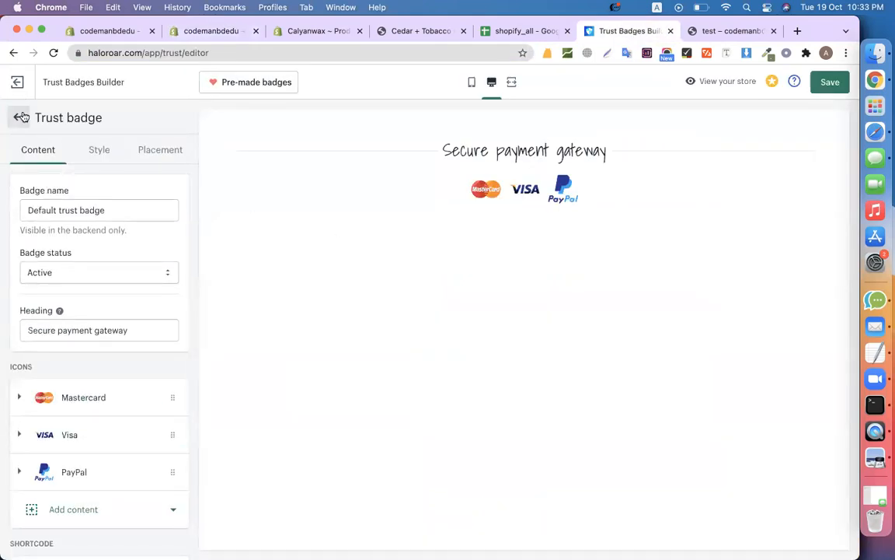
# Go back to the trust badge list, add a new trust badge and look through its content options
pyautogui.click(19, 117)
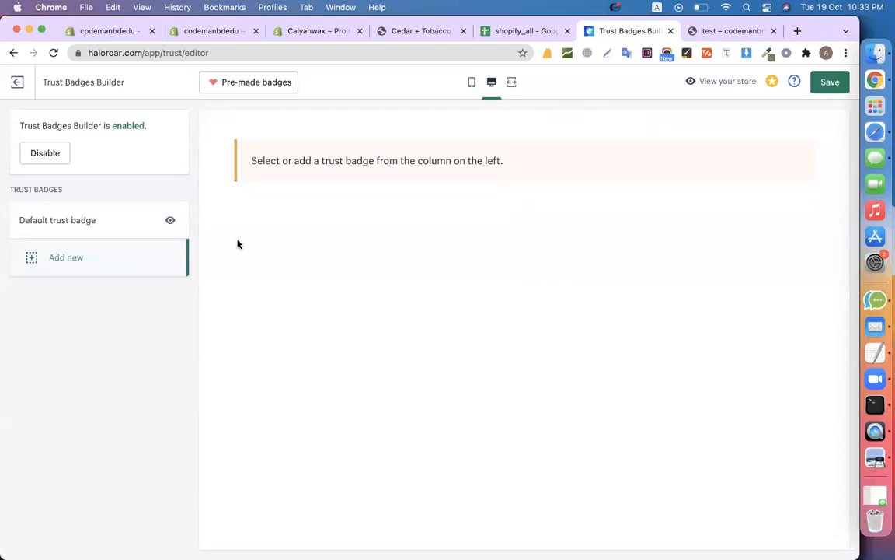
pyautogui.click(72, 259)
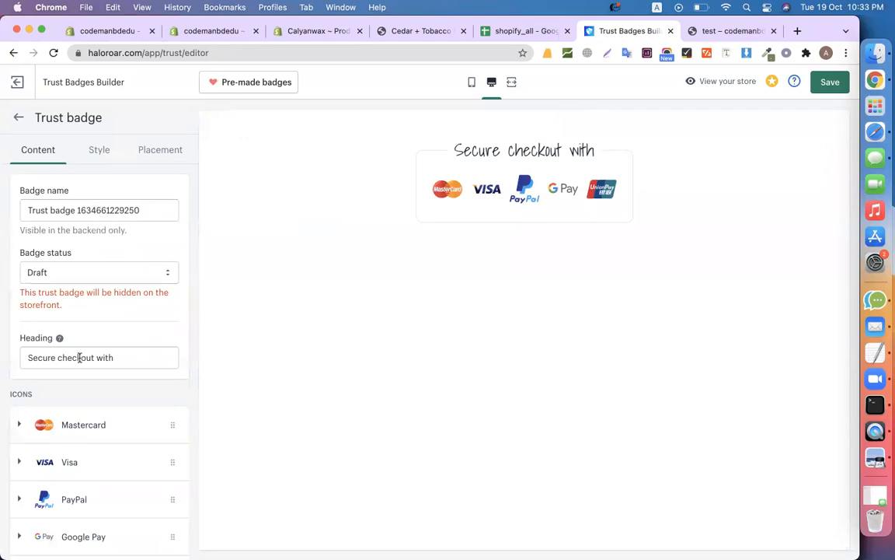
pyautogui.scroll(-3, 80, 358)
pyautogui.scroll(-1, 80, 366)
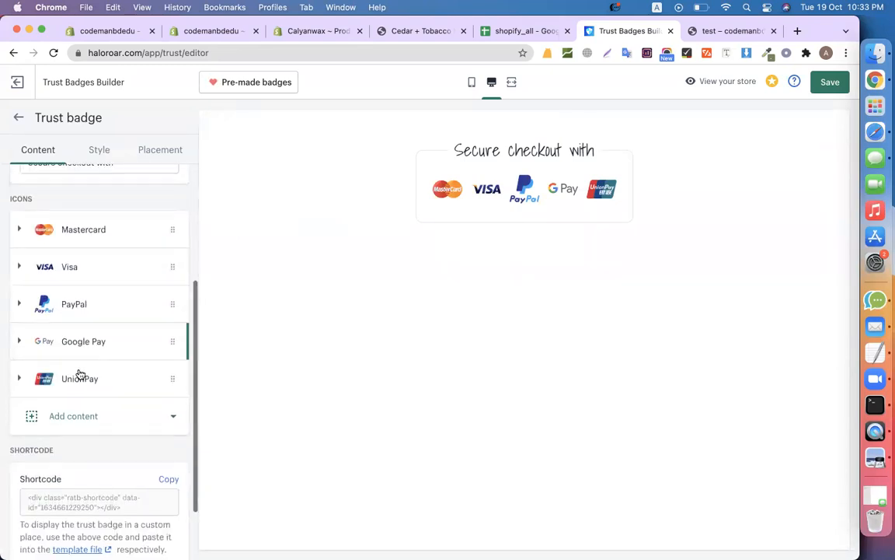
pyautogui.click(76, 422)
pyautogui.click(218, 418)
pyautogui.scroll(5, 82, 331)
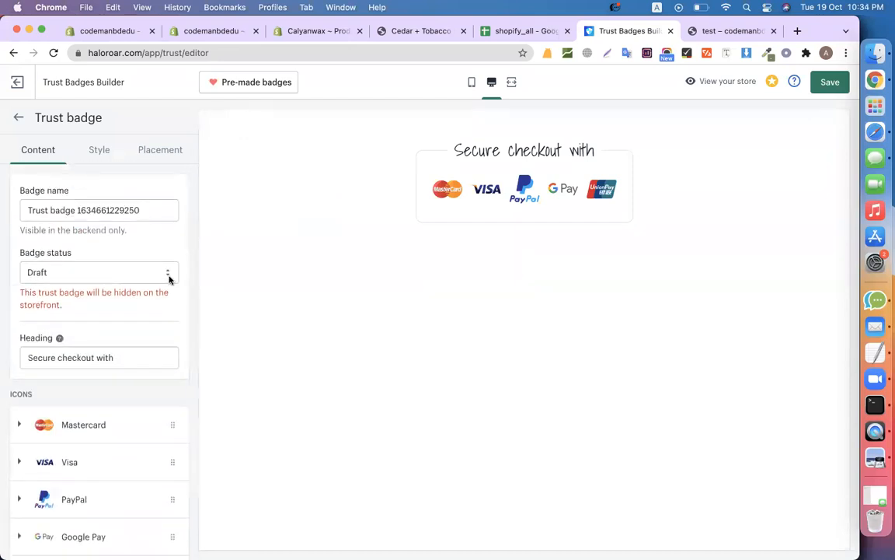
# Reopen the newly added draft trust badge from the badge list and delete it, confirming the deletion
pyautogui.click(18, 117)
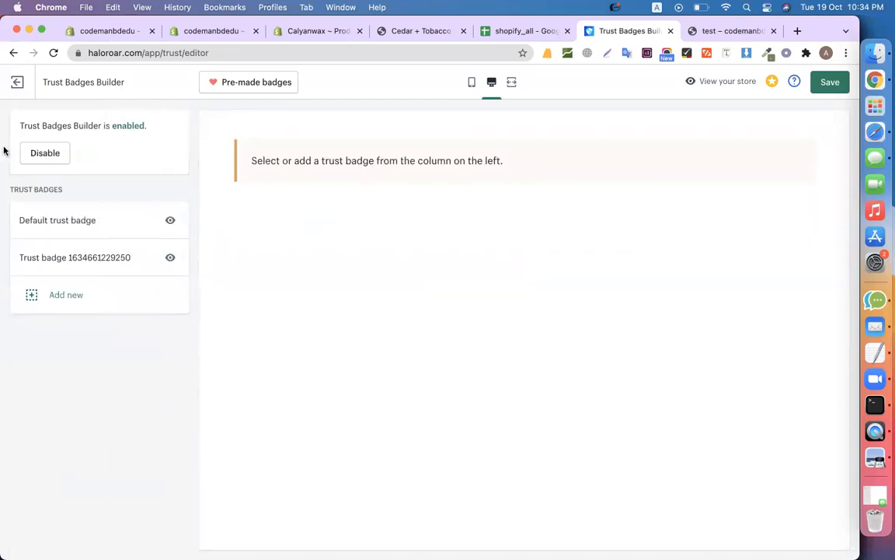
pyautogui.click(173, 258)
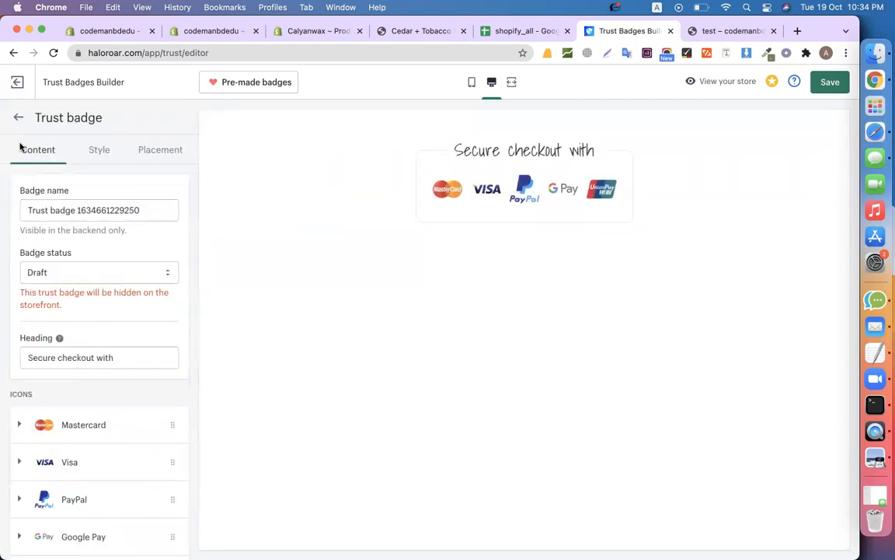
pyautogui.click(12, 118)
pyautogui.click(25, 260)
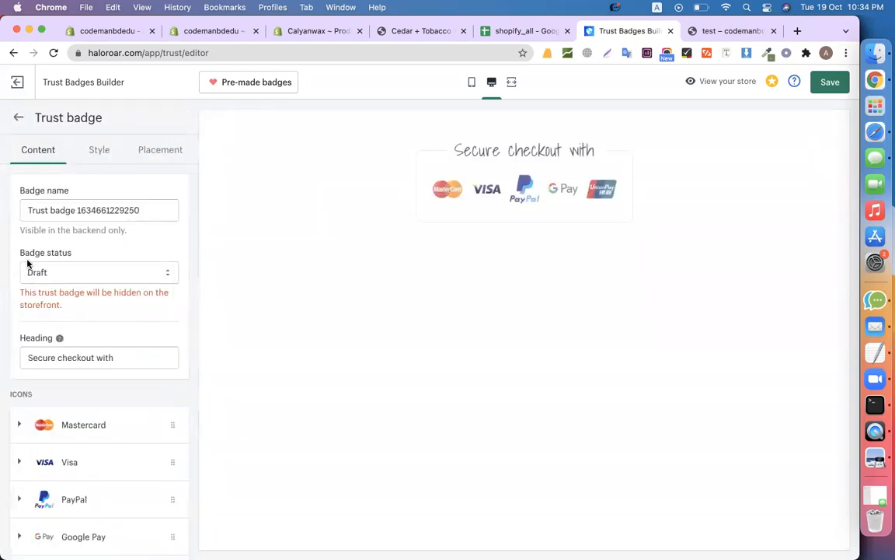
pyautogui.scroll(-5, 70, 461)
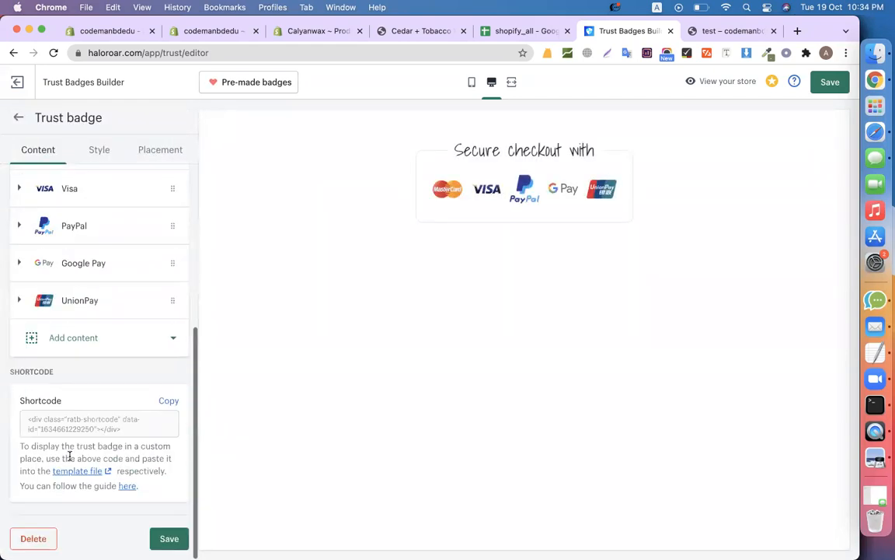
pyautogui.click(34, 539)
pyautogui.click(531, 134)
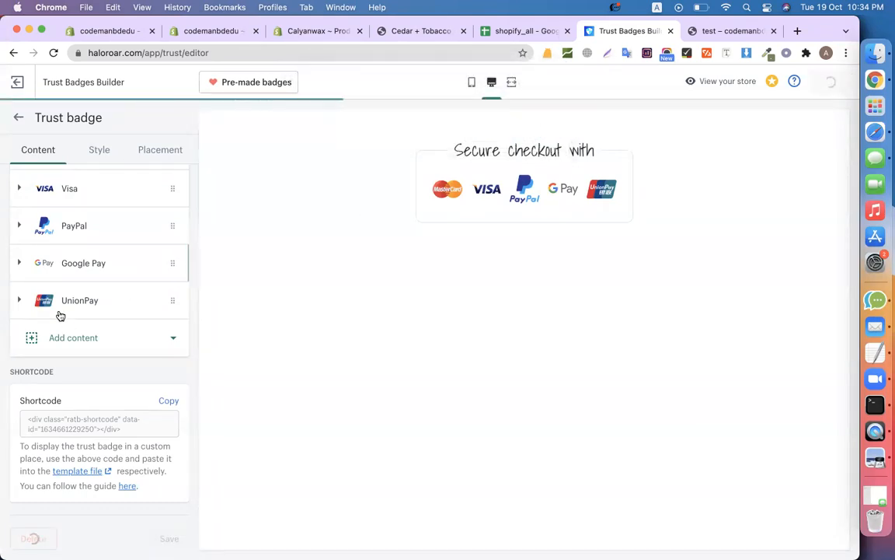
# Open the default trust badge's style settings, try the Left position and set it back to Center
pyautogui.click(56, 225)
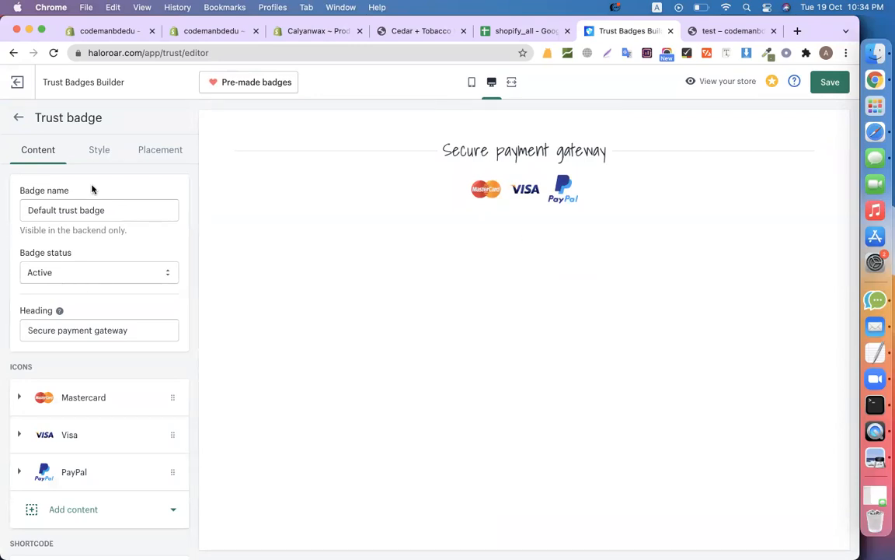
pyautogui.click(97, 158)
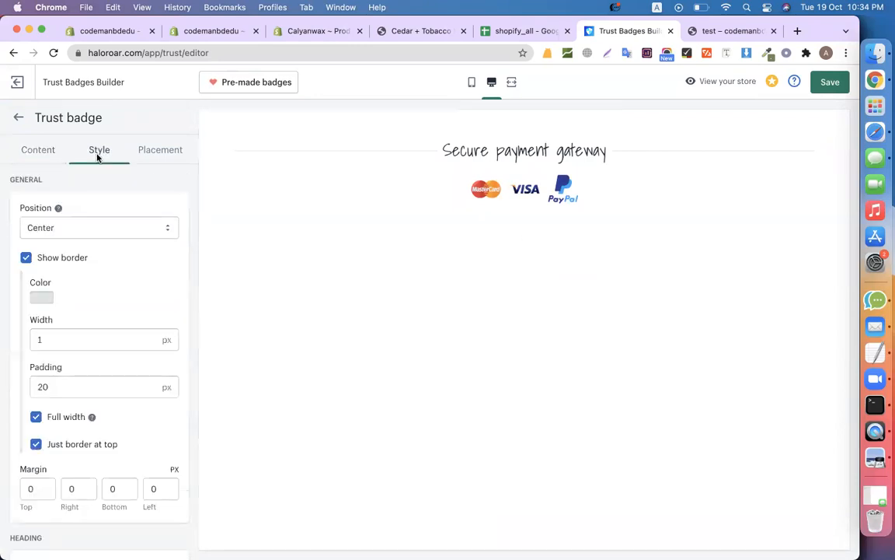
pyautogui.click(93, 230)
pyautogui.click(66, 213)
pyautogui.click(66, 223)
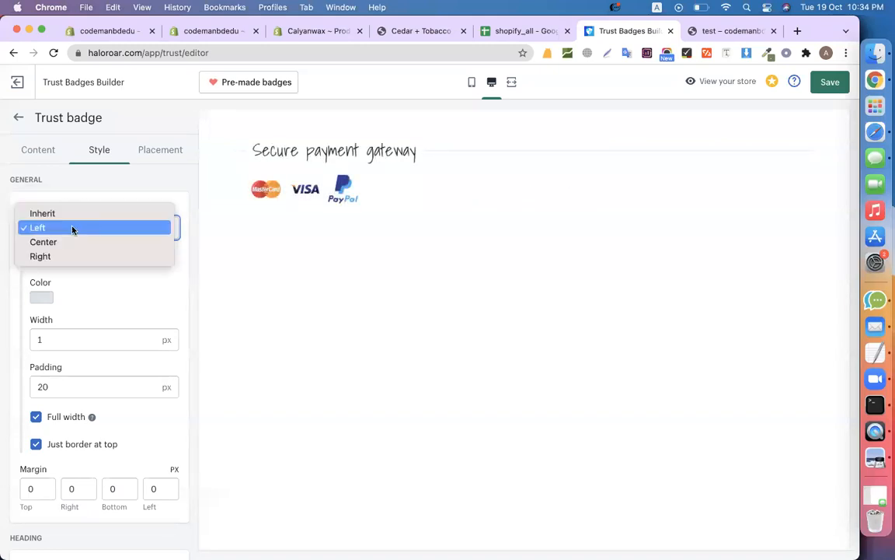
pyautogui.click(68, 242)
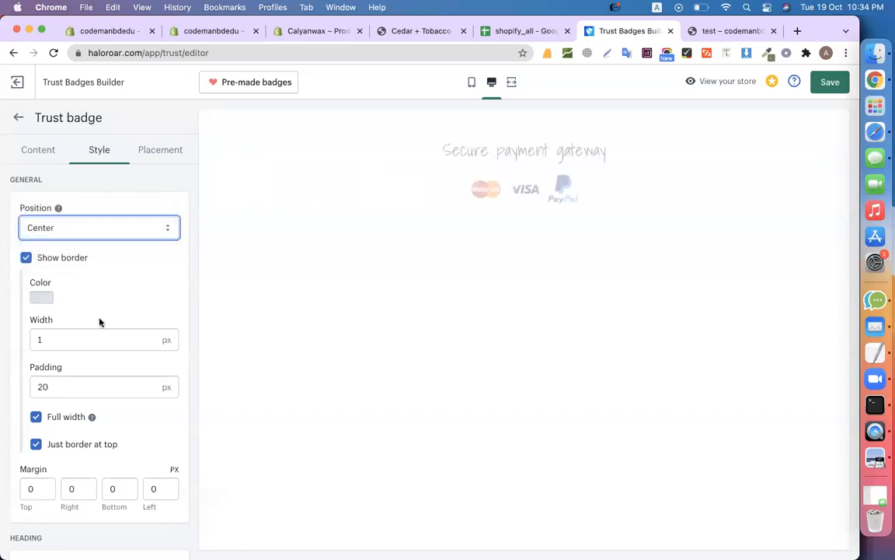
# Change the trust badge's border color to a medium blue
pyautogui.click(41, 297)
pyautogui.click(81, 364)
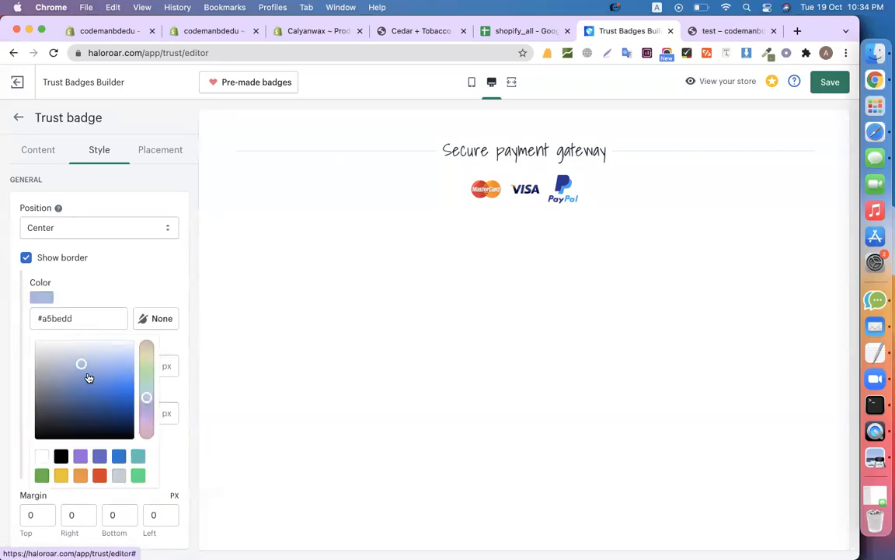
pyautogui.click(88, 374)
pyautogui.click(147, 267)
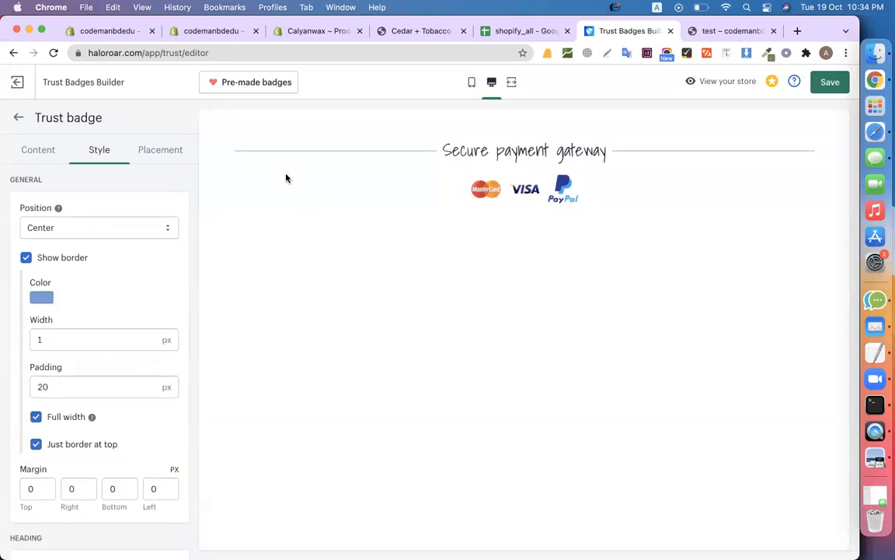
# Set the border width to 5 px, then try the border without full width and restore that option
pyautogui.doubleClick(74, 340)
pyautogui.write('5')
pyautogui.click(156, 272)
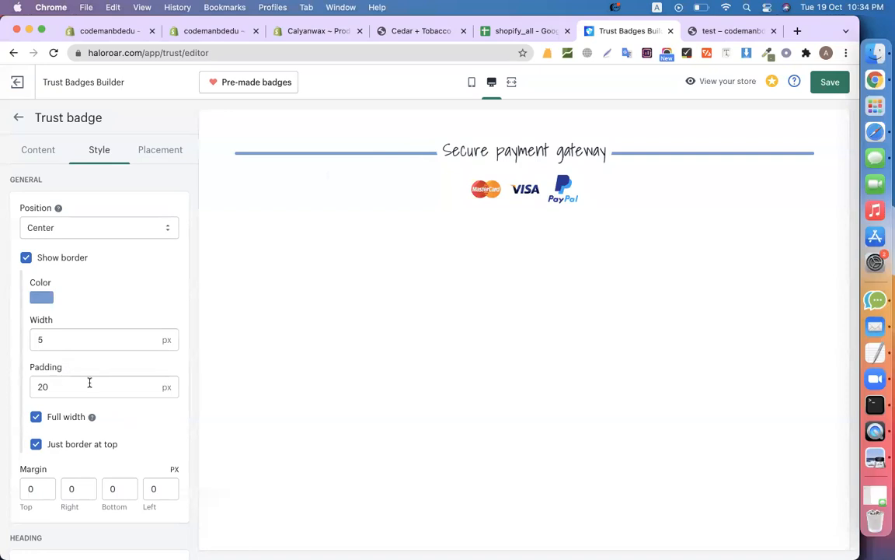
pyautogui.click(36, 418)
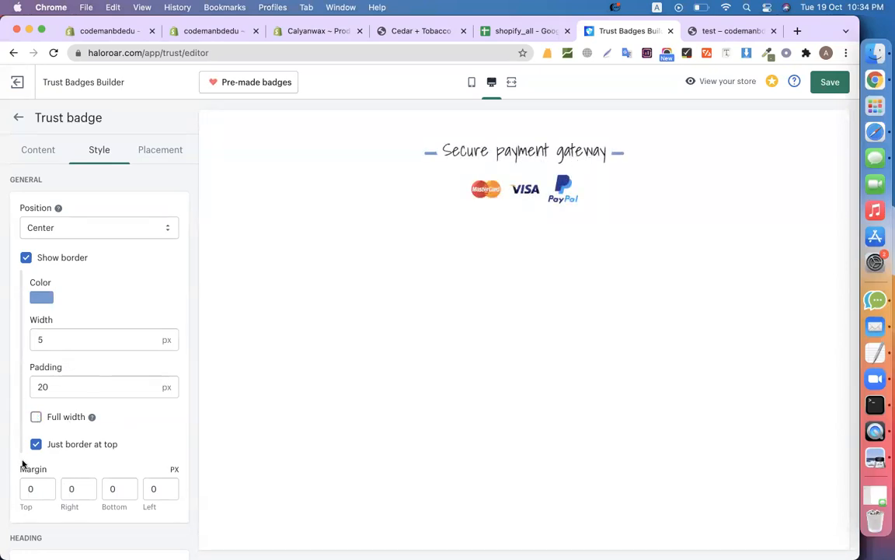
pyautogui.click(36, 418)
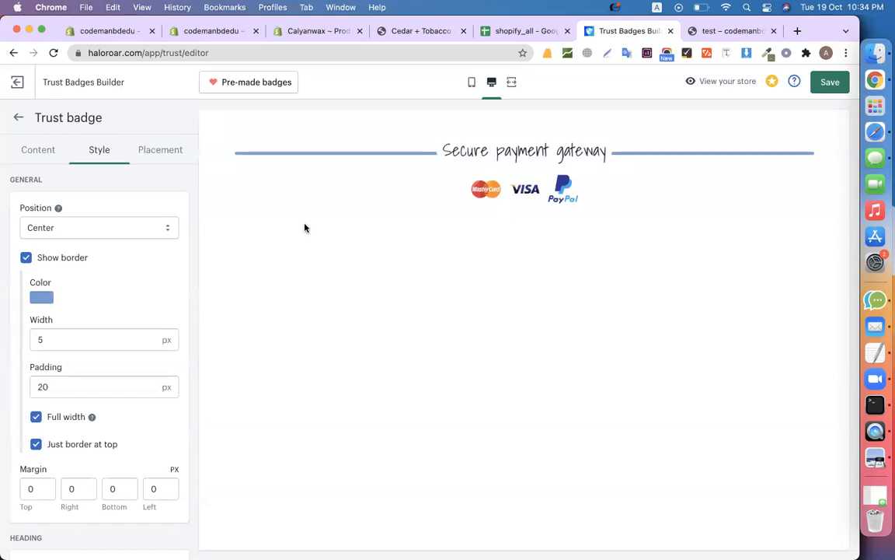
# Open the badge's placement settings and check the available themes, keeping Dawn selected
pyautogui.click(162, 158)
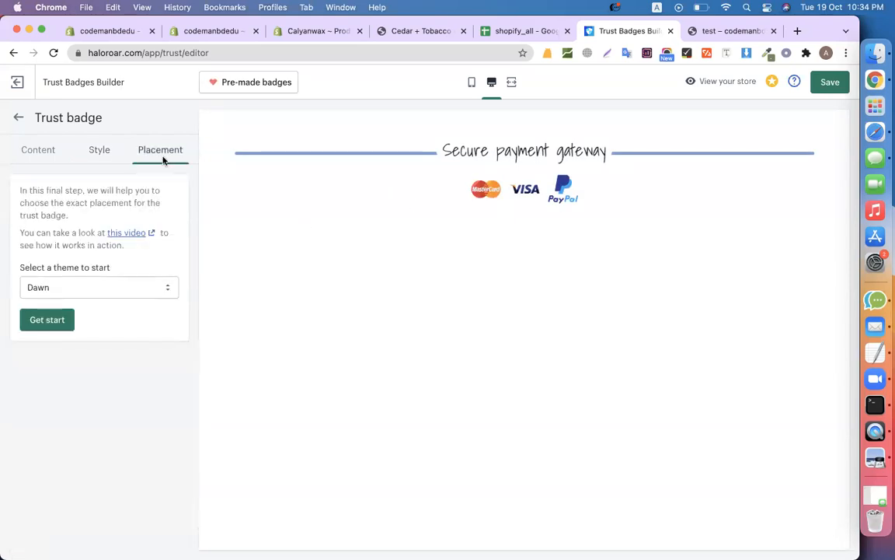
pyautogui.click(115, 287)
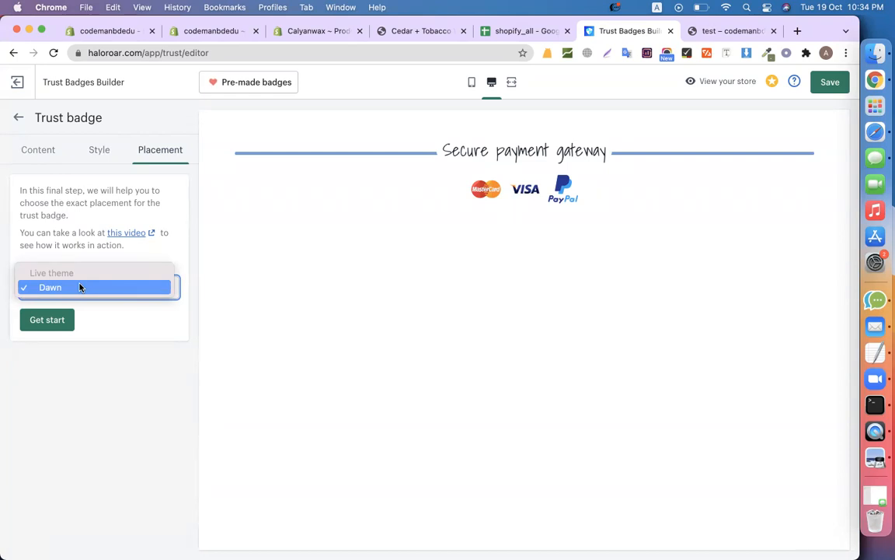
pyautogui.click(101, 301)
pyautogui.click(93, 296)
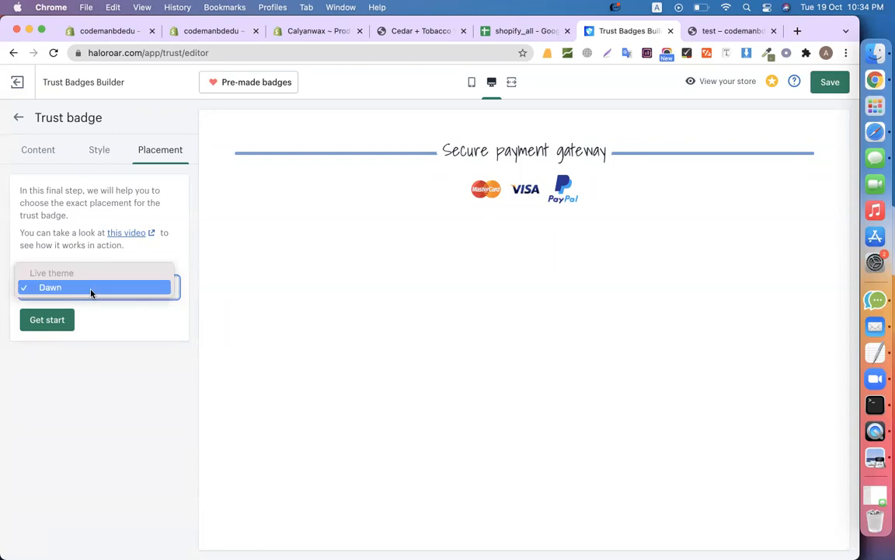
pyautogui.click(542, 44)
pyautogui.click(93, 336)
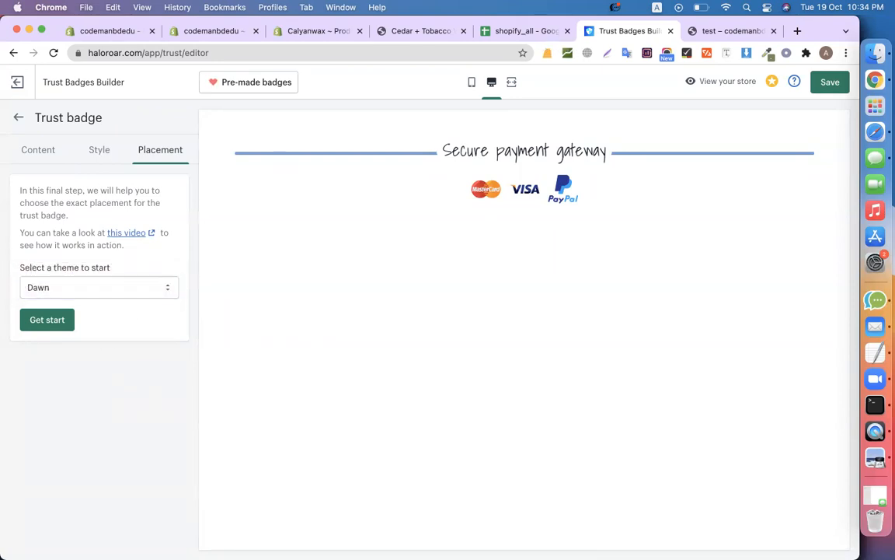